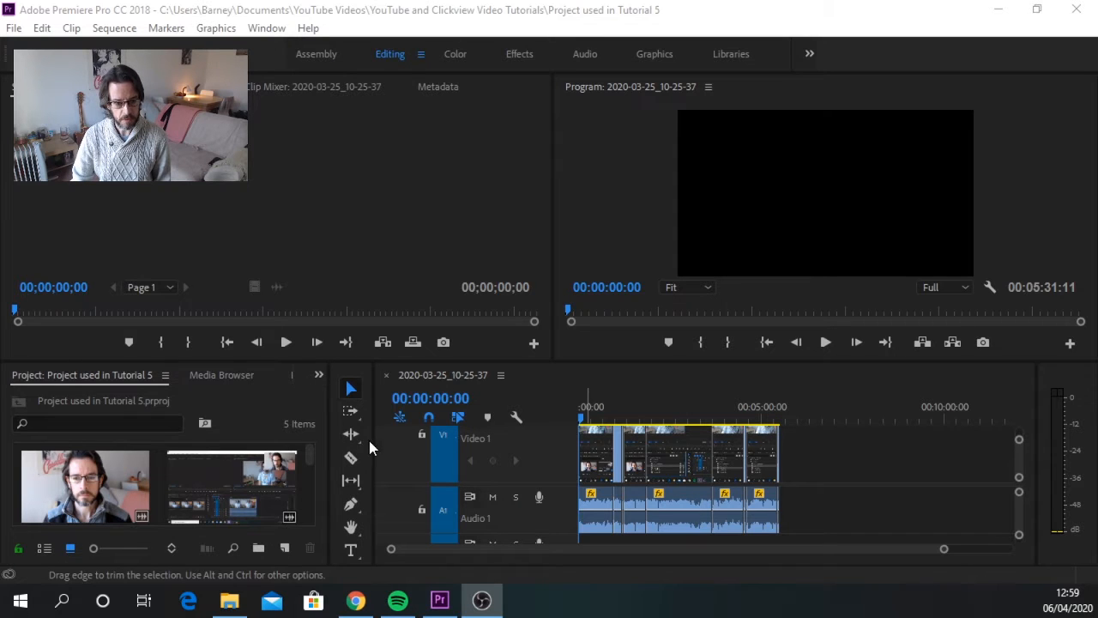
Step: Open the effects library, expand the Dissolve group under Video Transitions and select the Cross Dissolve transition
{"action": "left_click", "coordinate": [319, 377]}
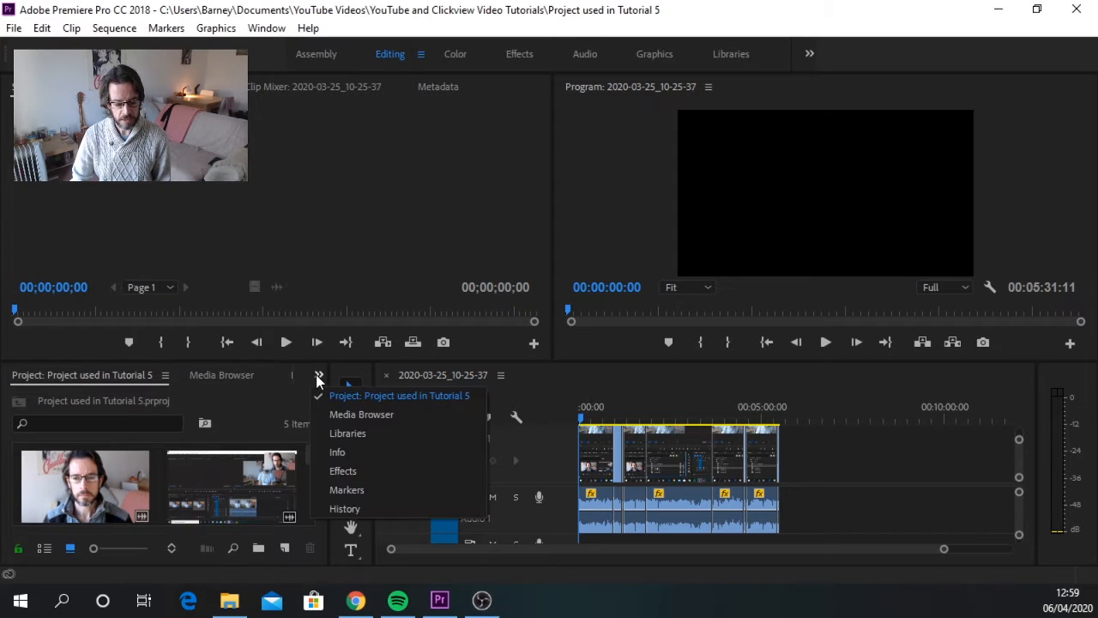
{"action": "left_click", "coordinate": [357, 471]}
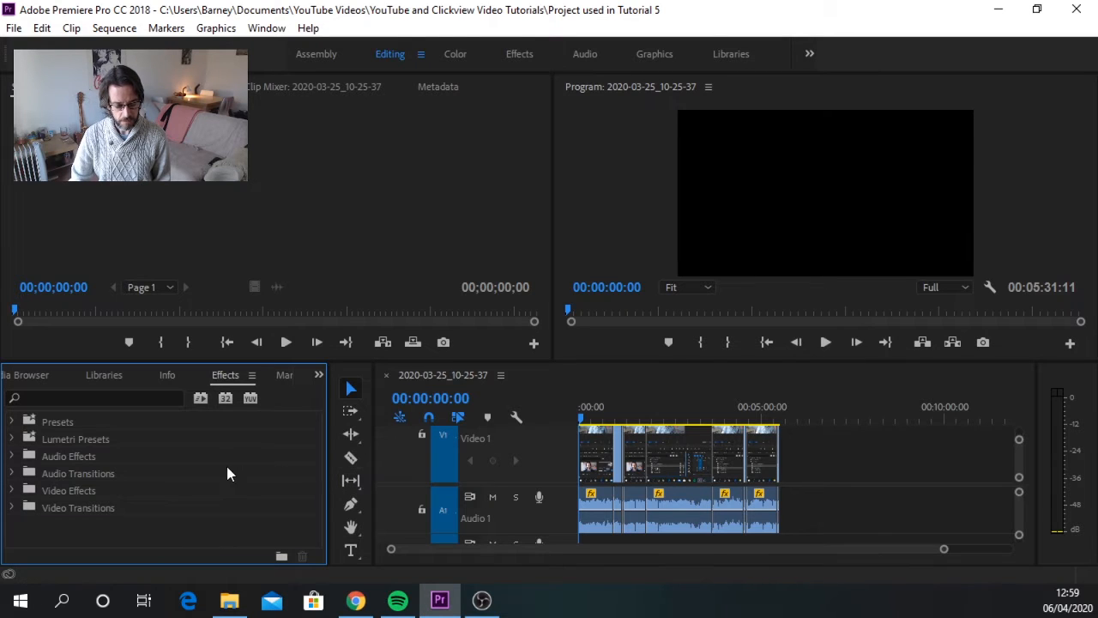
{"action": "left_click", "coordinate": [13, 508]}
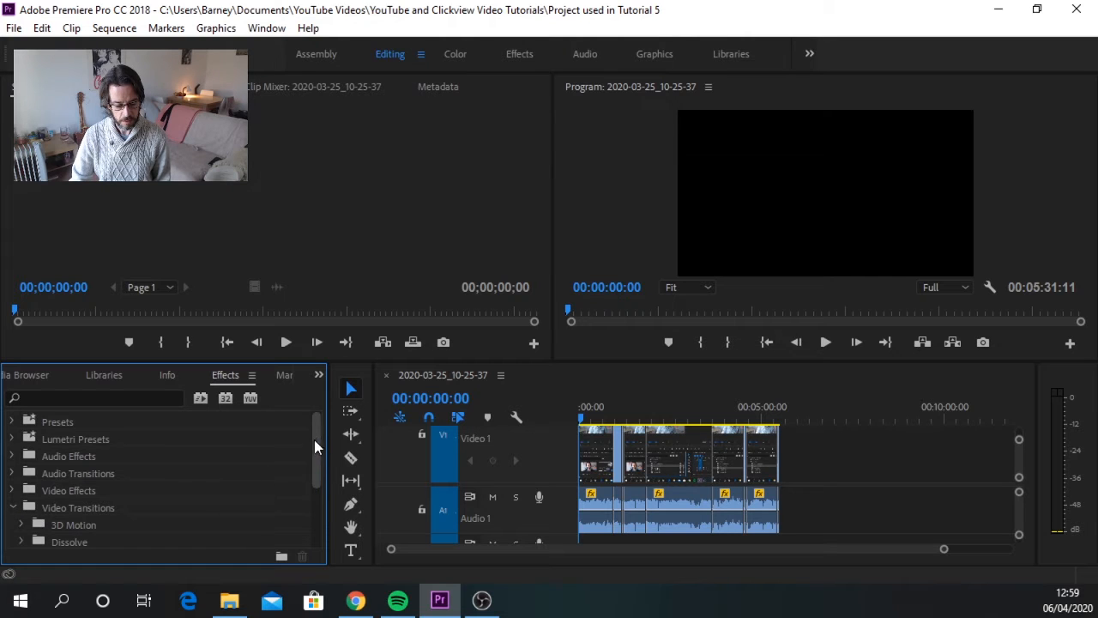
{"action": "left_click", "coordinate": [310, 442]}
{"action": "left_click_drag", "start_coordinate": [316, 443], "coordinate": [311, 500]}
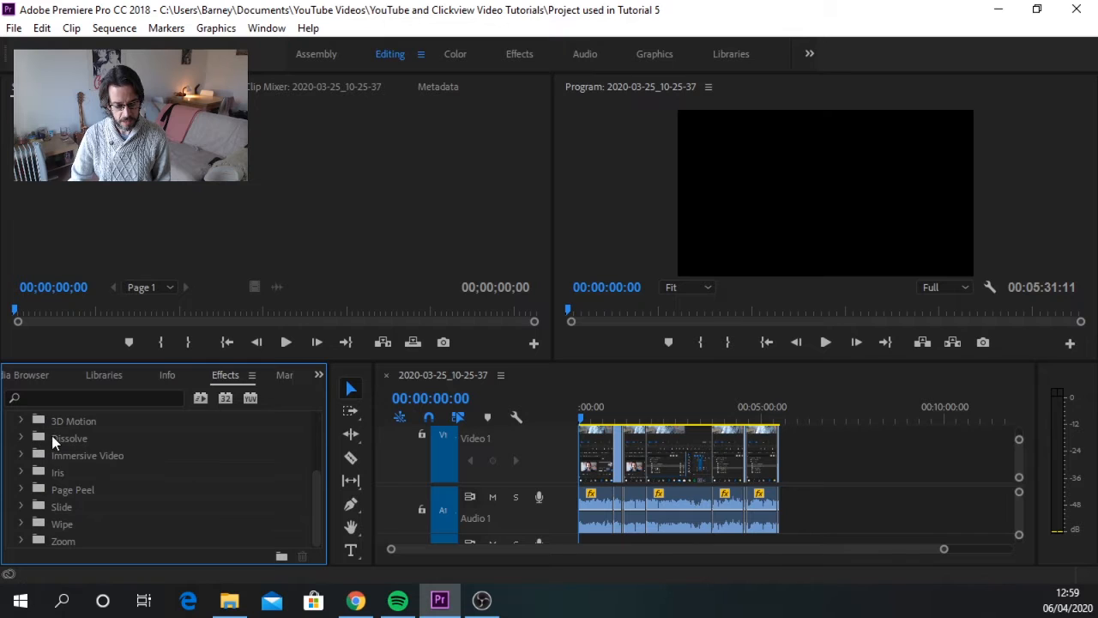
{"action": "left_click", "coordinate": [22, 439]}
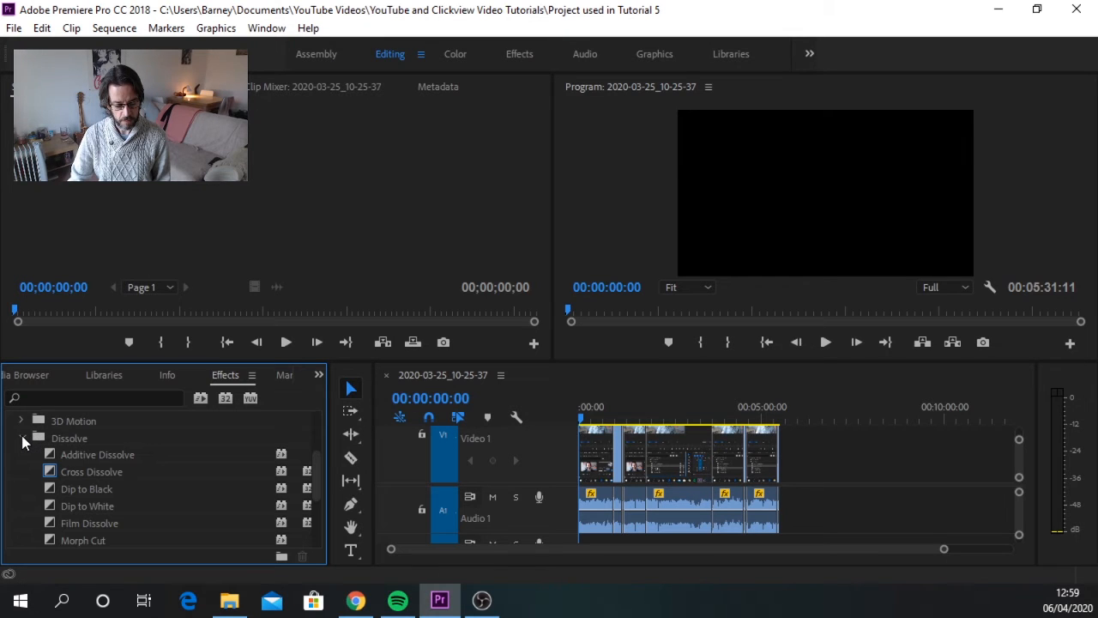
{"action": "left_click", "coordinate": [90, 473]}
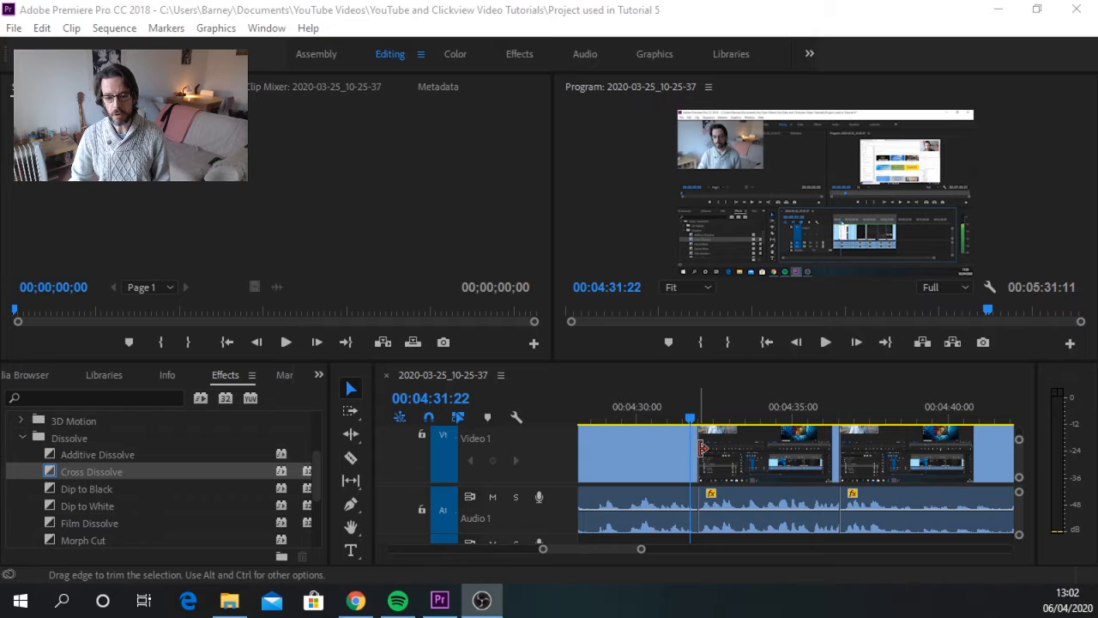
Step: Play the sequence across the cut near 00:04:32 to preview the transition-free join
{"action": "left_click", "coordinate": [823, 343]}
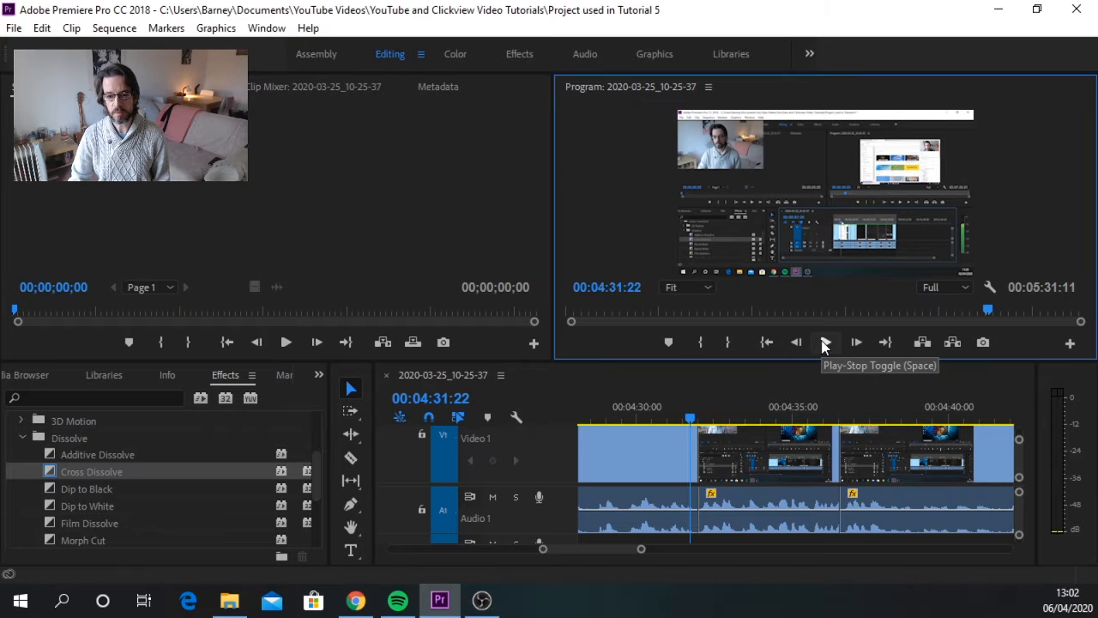
{"action": "left_click", "coordinate": [825, 343]}
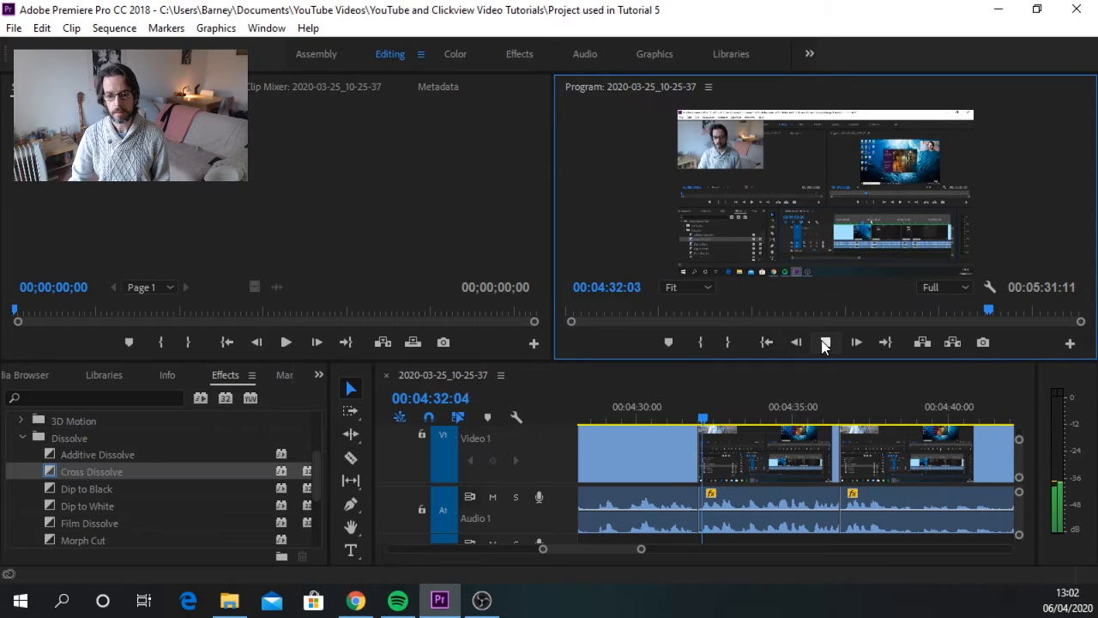
{"action": "left_click", "coordinate": [825, 343]}
Step: Apply the Cross Dissolve transition to the Video 1 cut near 00:04:32
{"action": "left_click_drag", "start_coordinate": [716, 422], "coordinate": [686, 422]}
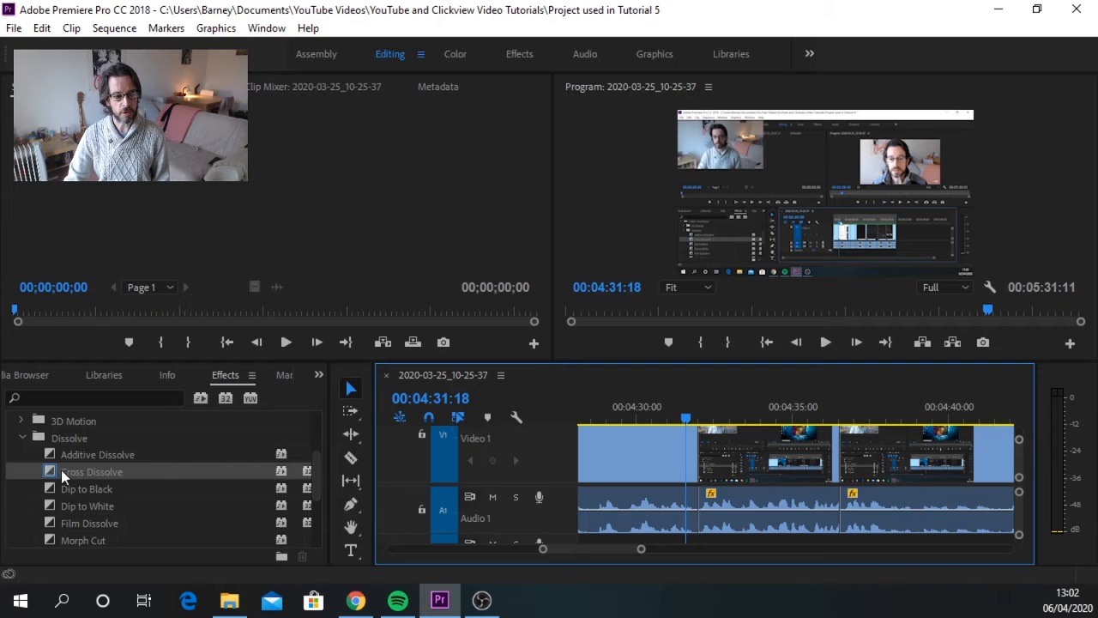
{"action": "left_click", "coordinate": [90, 471]}
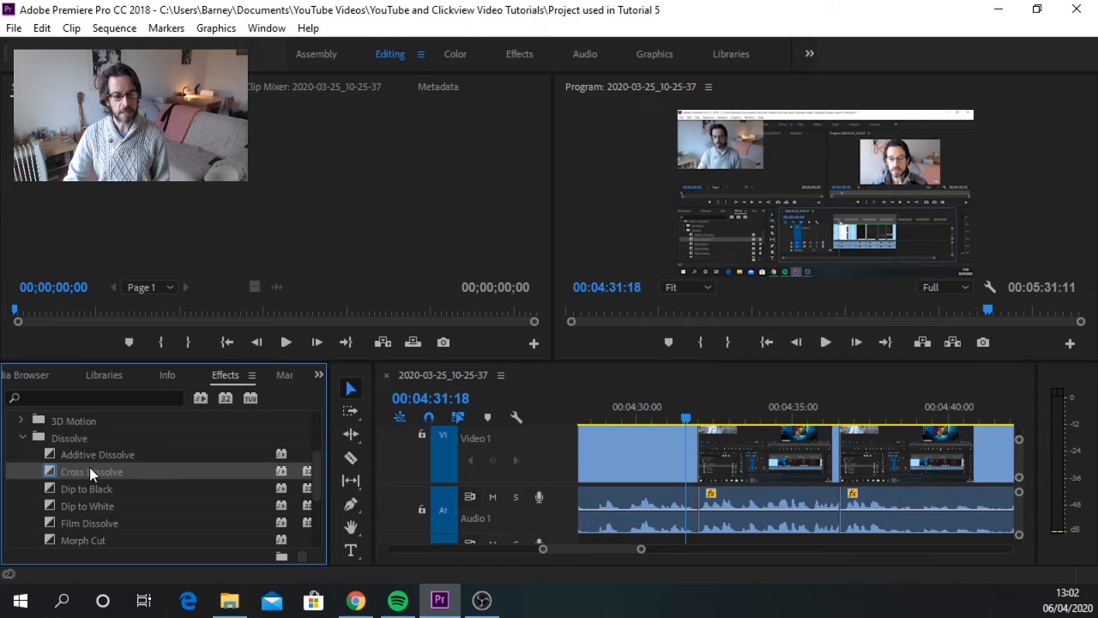
{"action": "left_click_drag", "start_coordinate": [89, 467], "coordinate": [696, 445]}
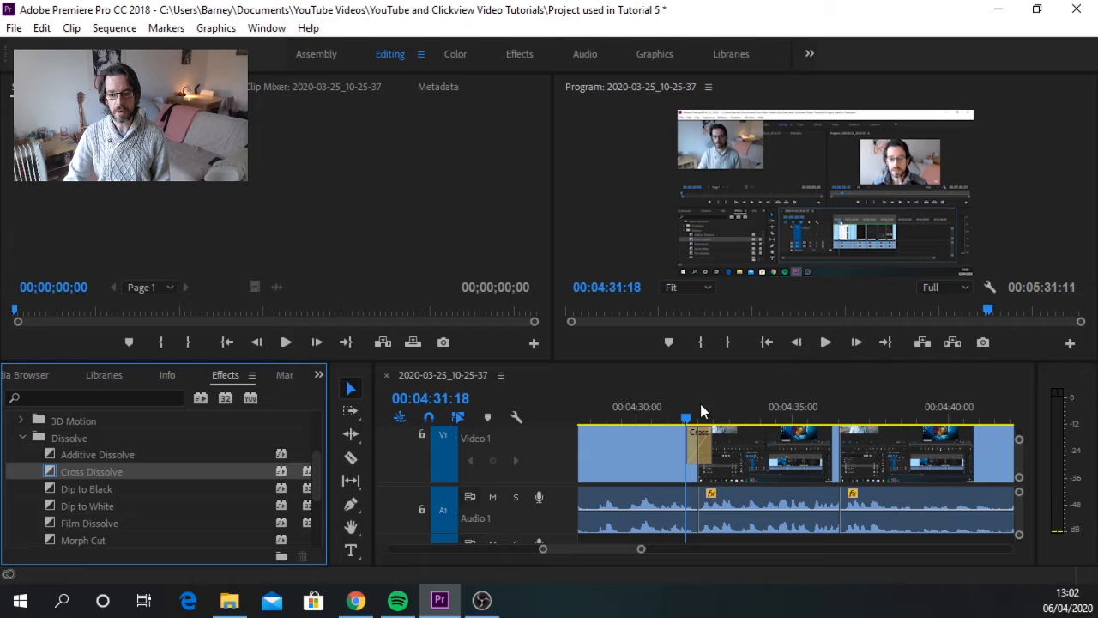
Step: Play the sequence twice from just before the Cross Dissolve to preview how the two clips blend
{"action": "left_click_drag", "start_coordinate": [689, 423], "coordinate": [670, 421]}
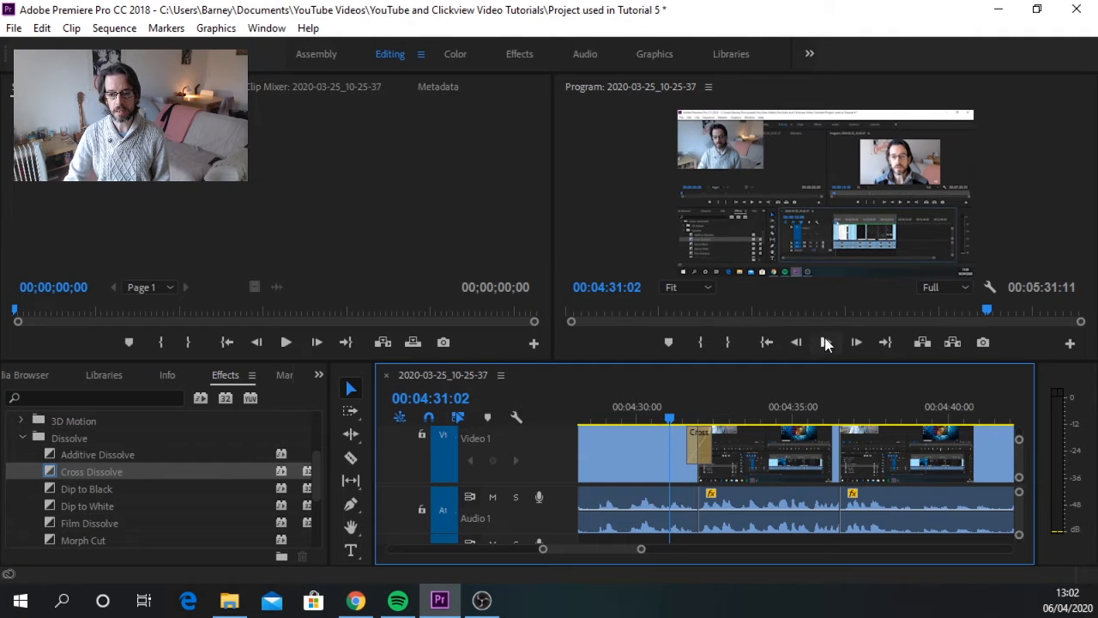
{"action": "left_click", "coordinate": [825, 343]}
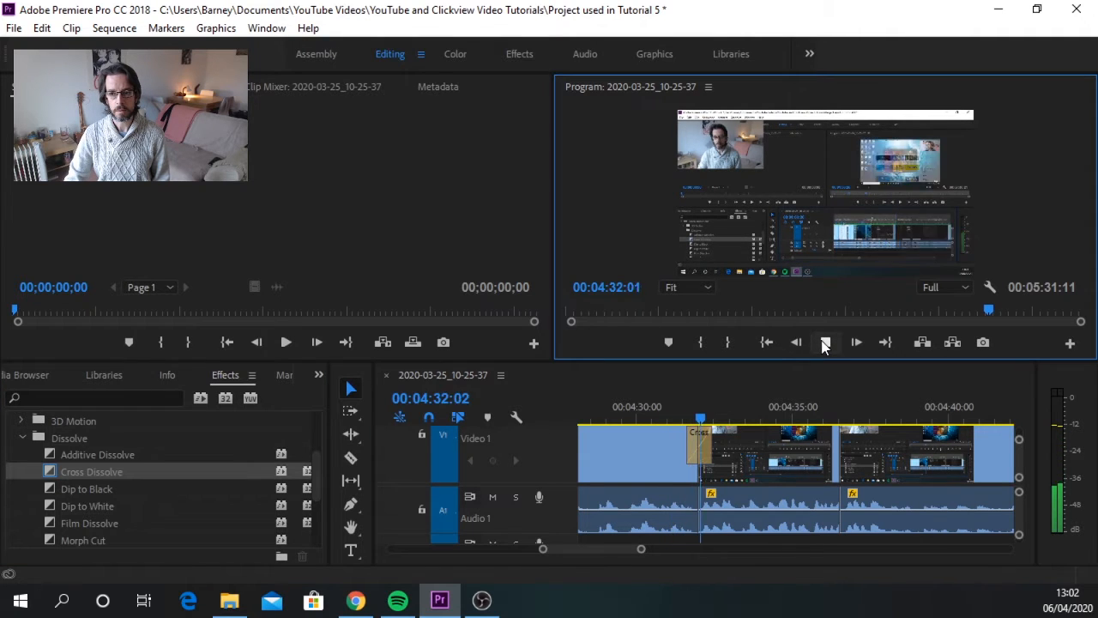
{"action": "left_click", "coordinate": [825, 343]}
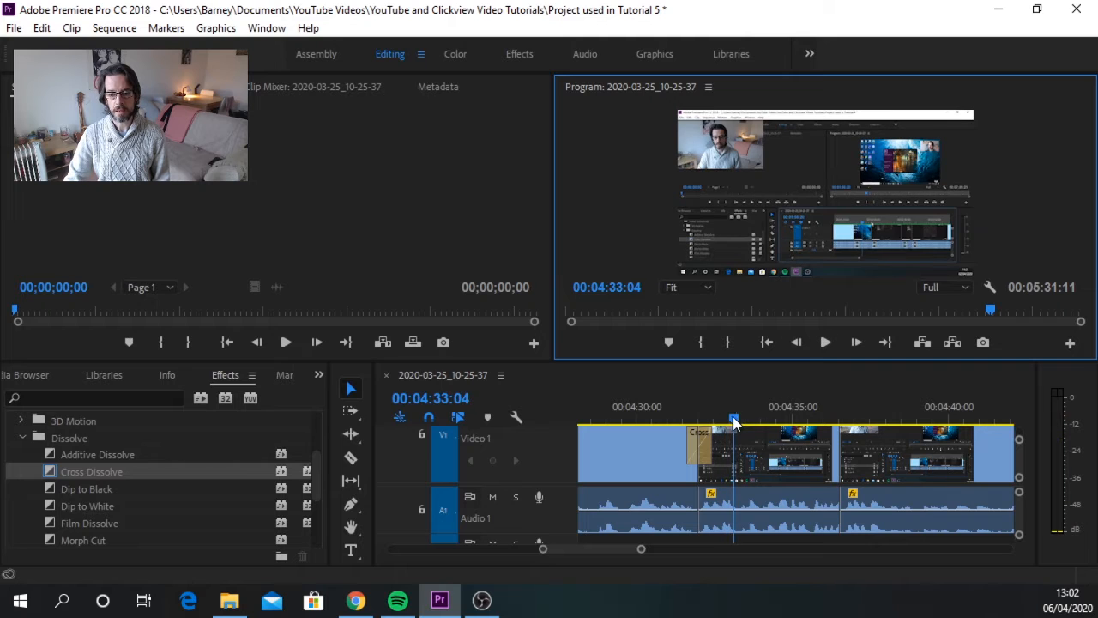
{"action": "left_click_drag", "start_coordinate": [733, 416], "coordinate": [677, 423]}
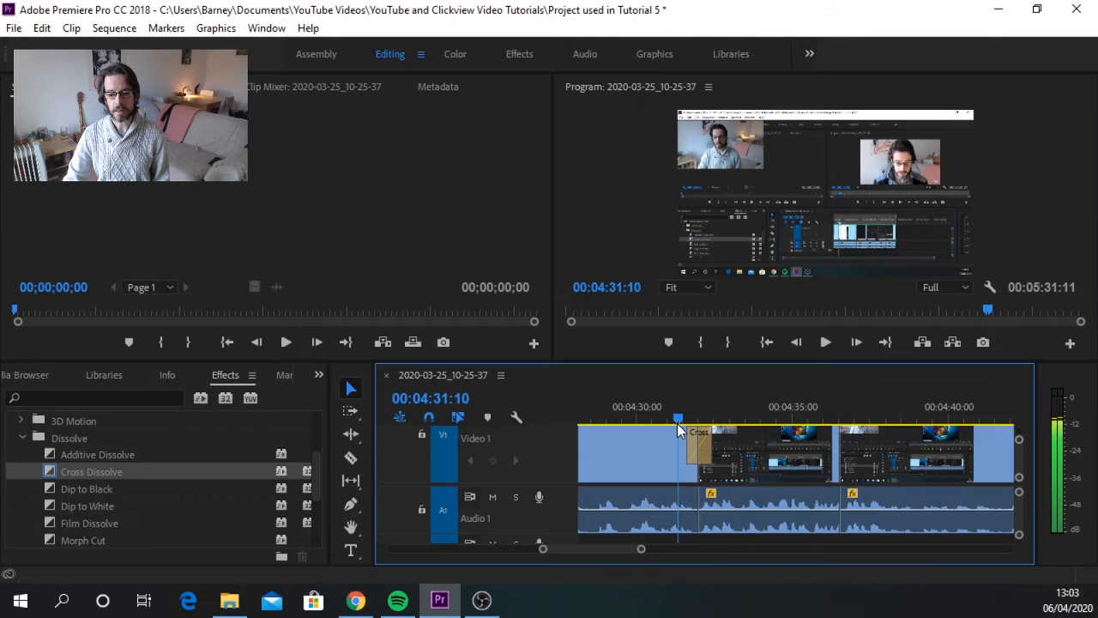
{"action": "left_click", "coordinate": [826, 342]}
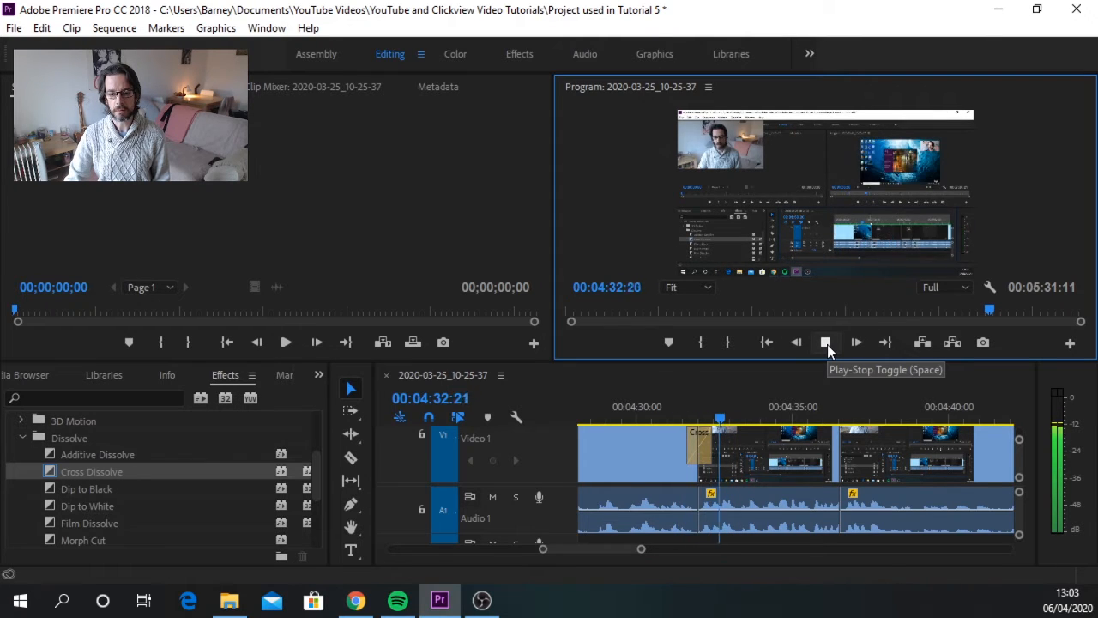
{"action": "left_click", "coordinate": [826, 343]}
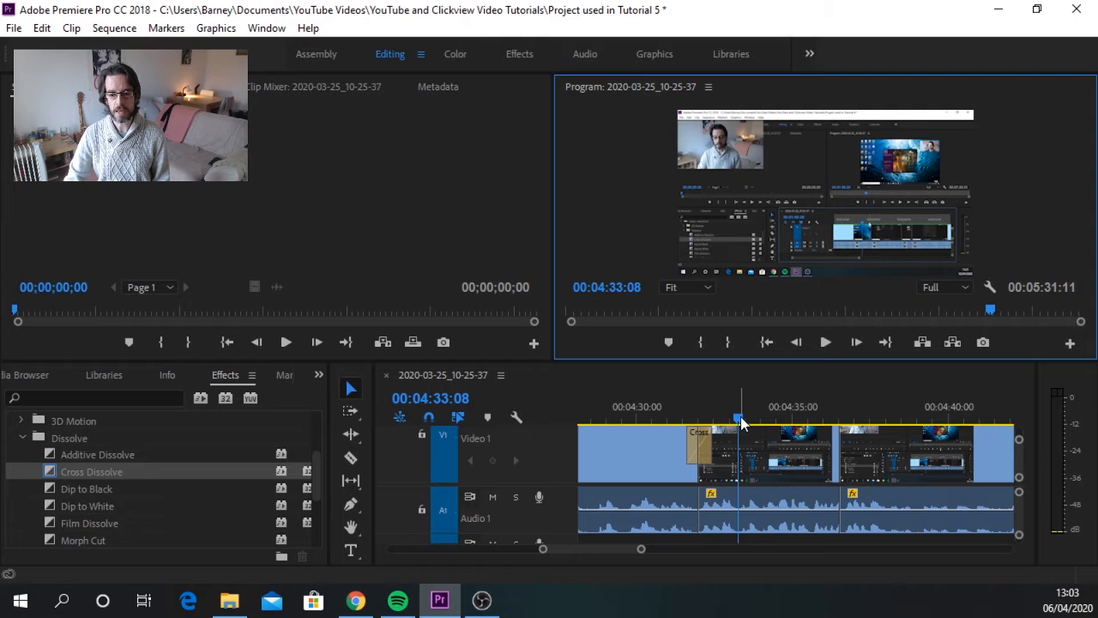
{"action": "left_click_drag", "start_coordinate": [741, 416], "coordinate": [671, 421]}
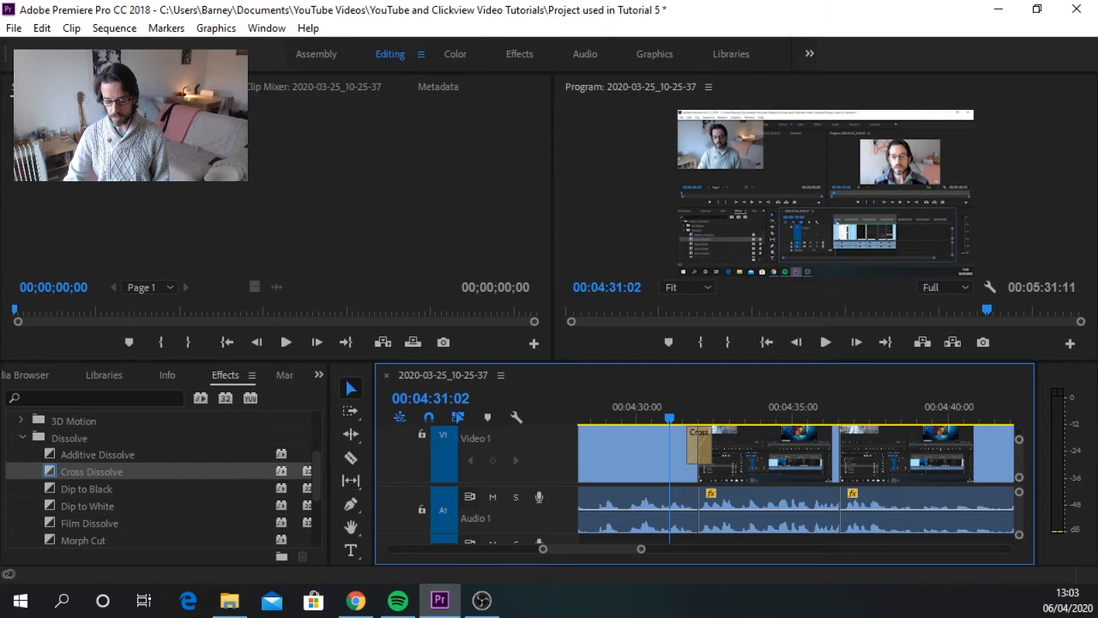
{"action": "key", "text": "alt+Tab"}
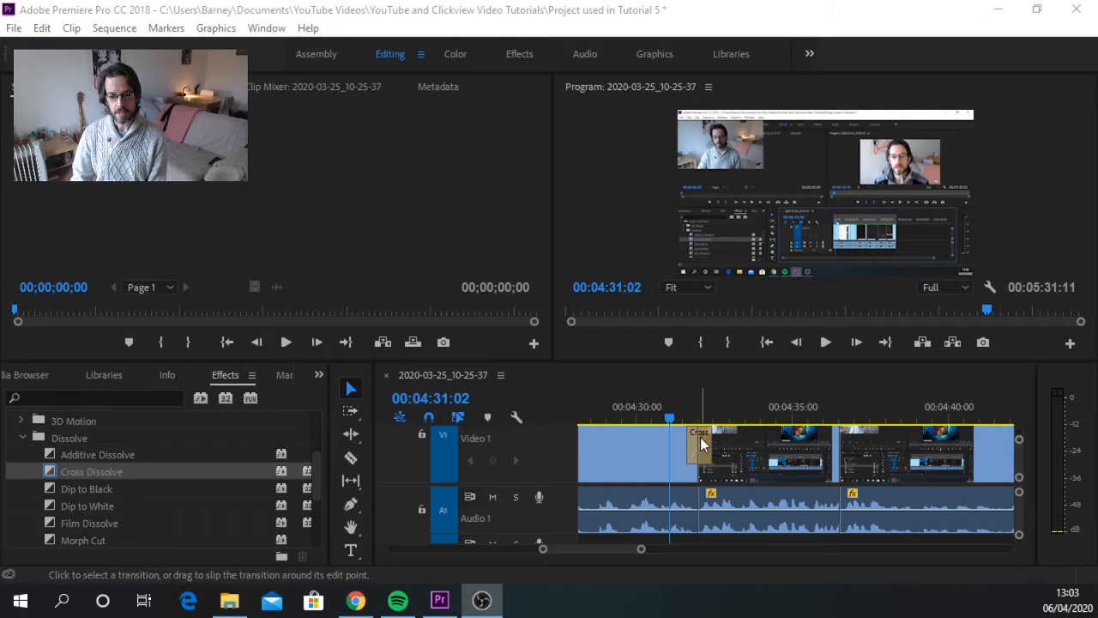
Step: Clear the Cross Dissolve from the Video 1 cut near 00:04:32
{"action": "left_click", "coordinate": [697, 443]}
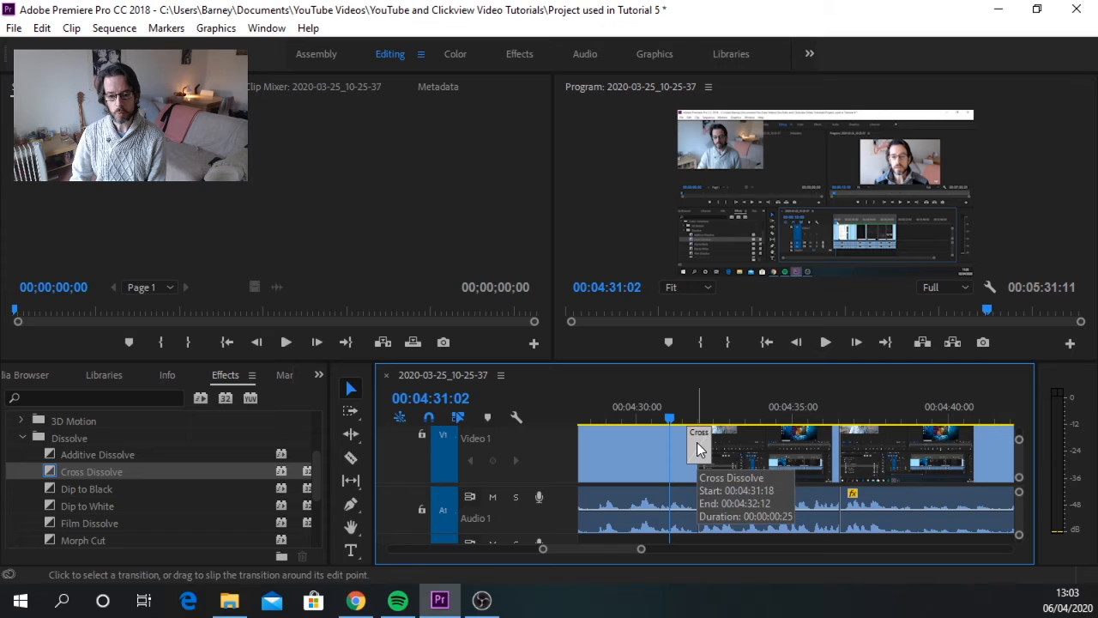
{"action": "right_click", "coordinate": [702, 450]}
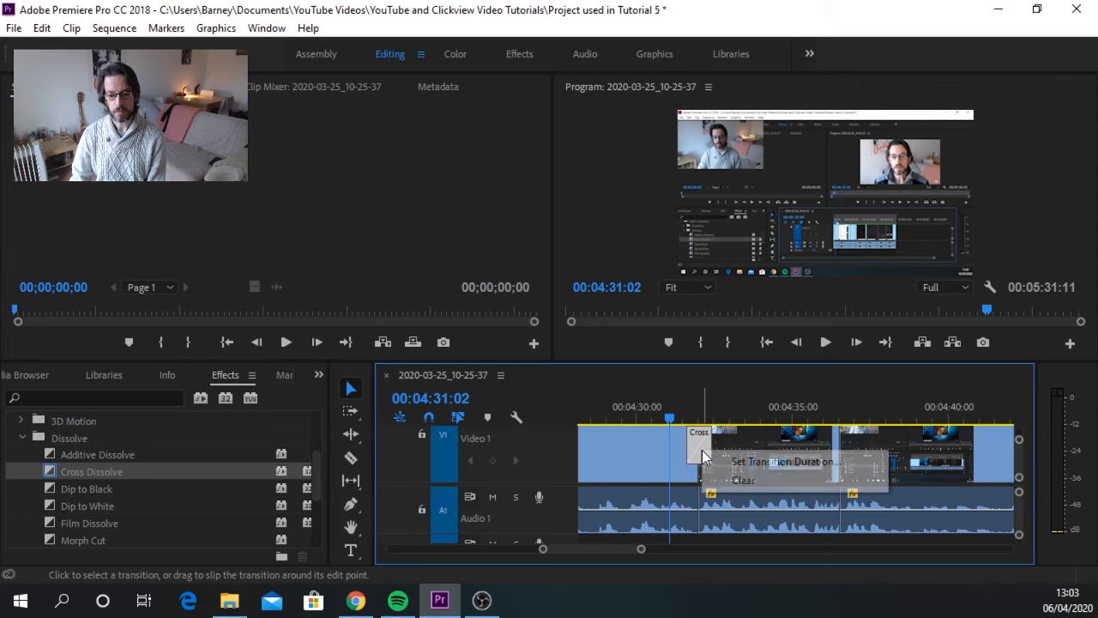
{"action": "left_click", "coordinate": [737, 481]}
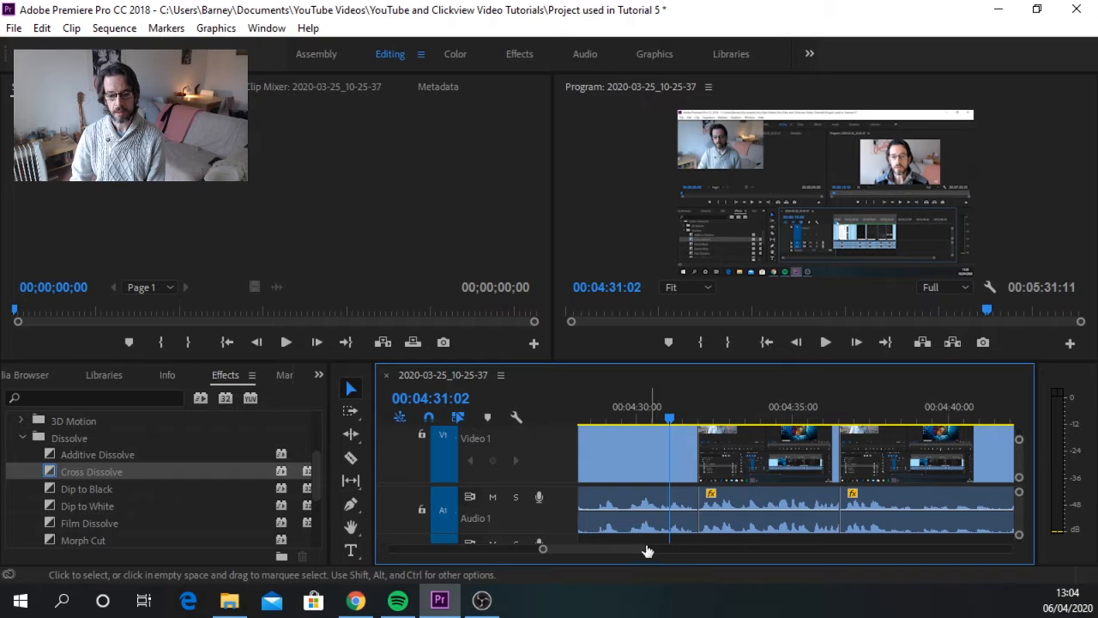
Step: Collapse the Dissolve group and show the project's media items again instead of the effects
{"action": "left_click_drag", "start_coordinate": [644, 551], "coordinate": [869, 572]}
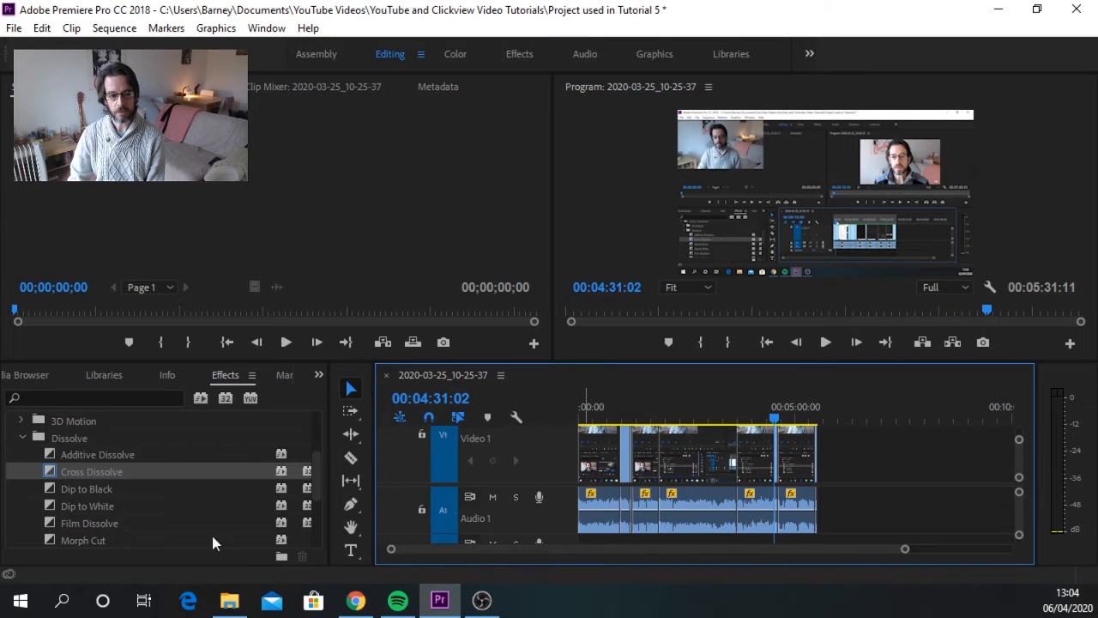
{"action": "left_click_drag", "start_coordinate": [51, 471], "coordinate": [383, 450]}
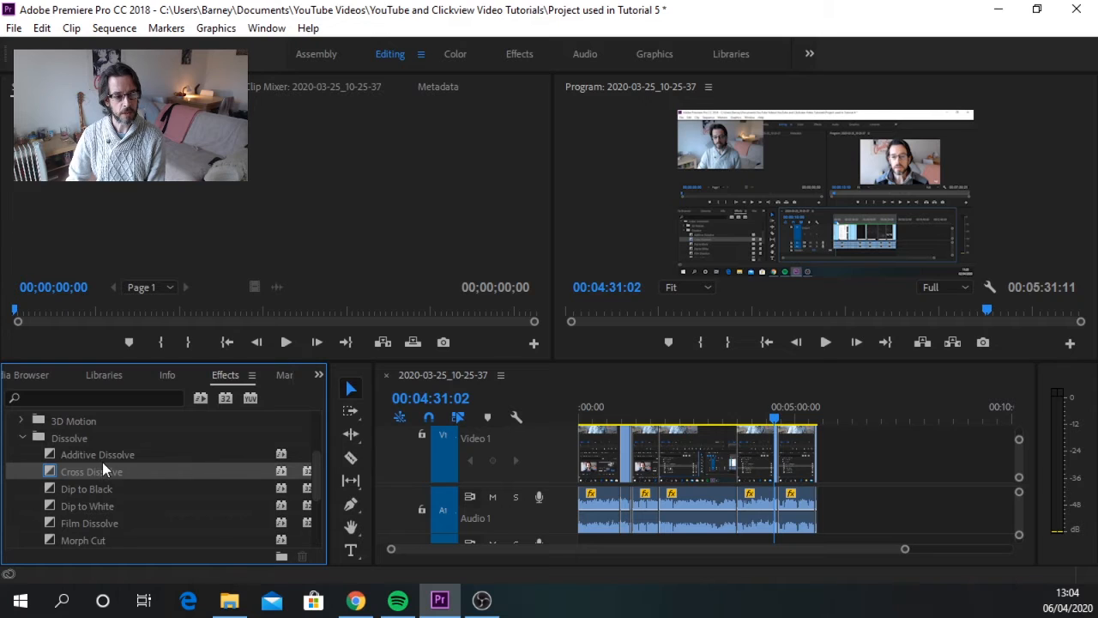
{"action": "left_click", "coordinate": [23, 439]}
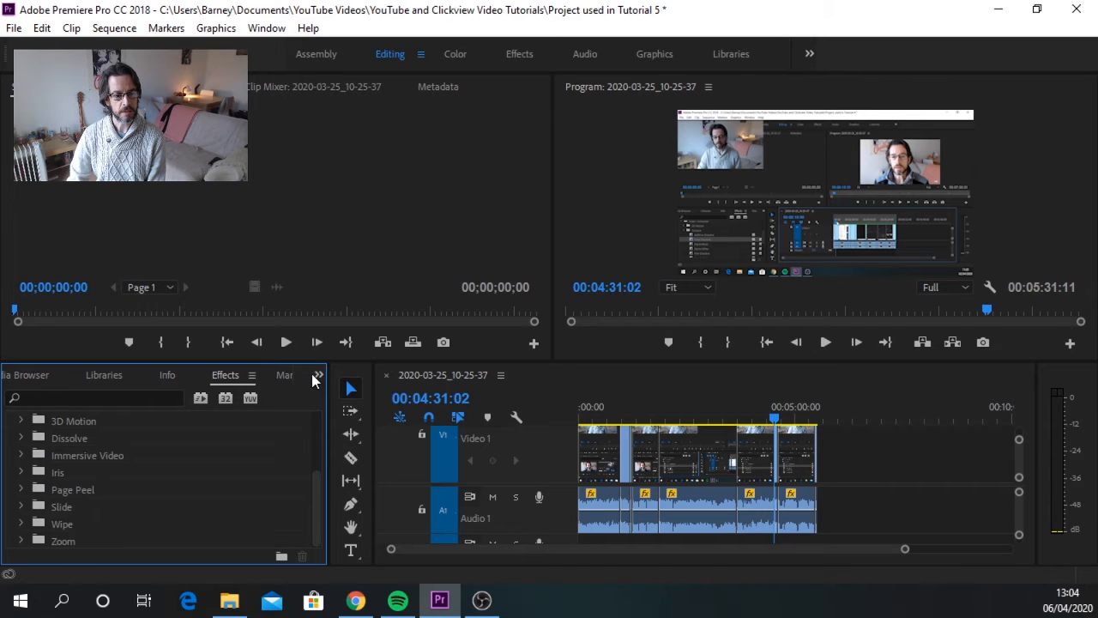
{"action": "left_click", "coordinate": [317, 377]}
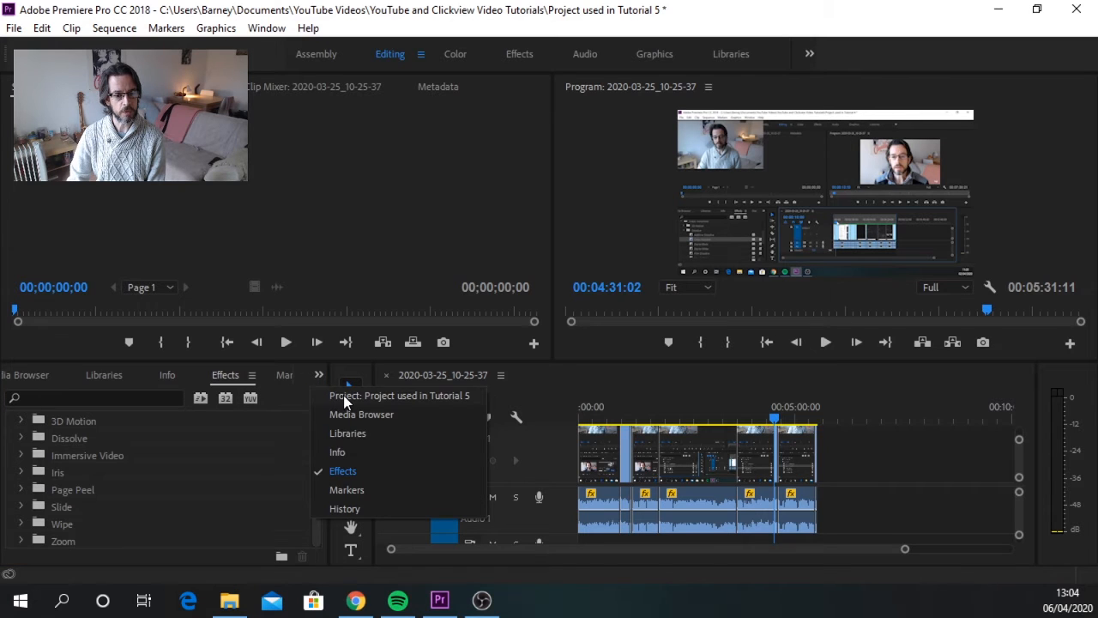
{"action": "left_click", "coordinate": [343, 396]}
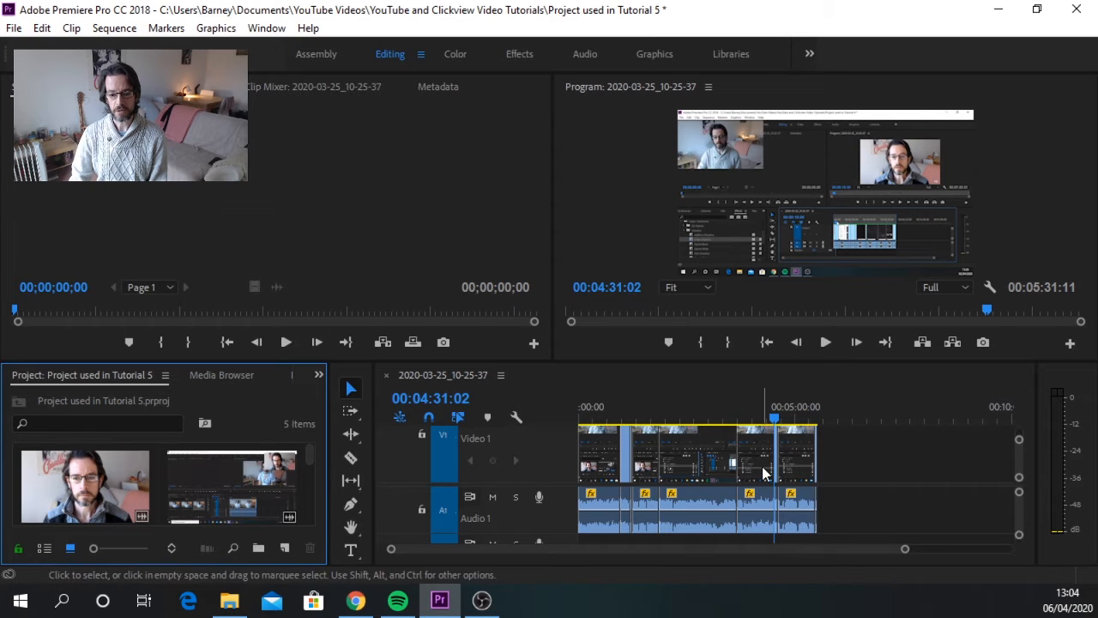
Step: Select all clips in the sequence and shift them about 1 min 52 s later, leaving a gap at the start
{"action": "left_click", "coordinate": [828, 539]}
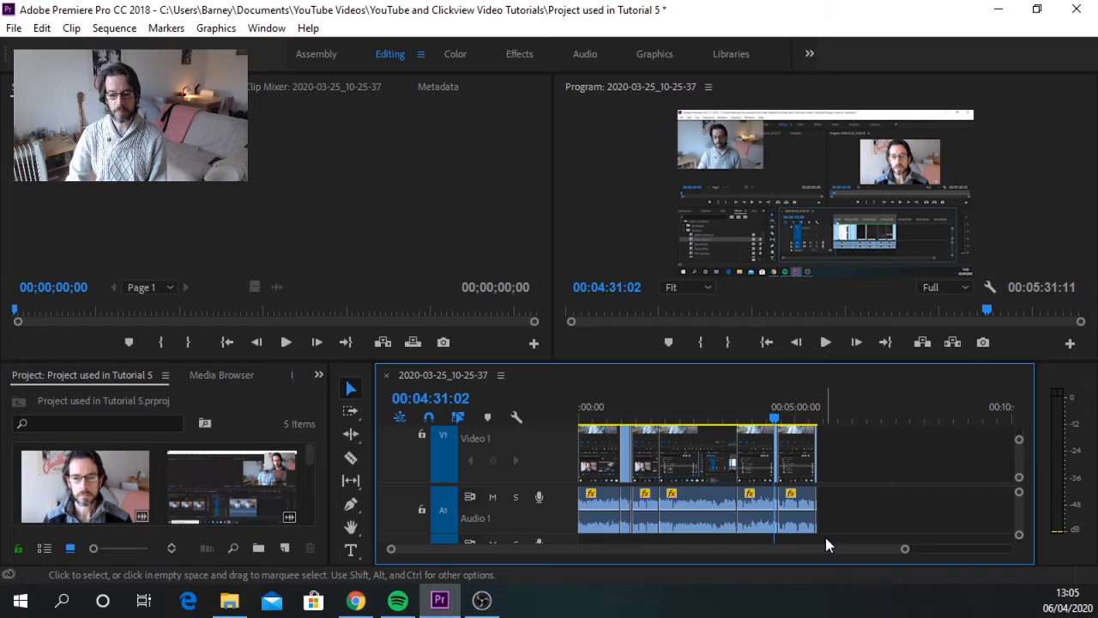
{"action": "left_click_drag", "start_coordinate": [826, 537], "coordinate": [583, 431]}
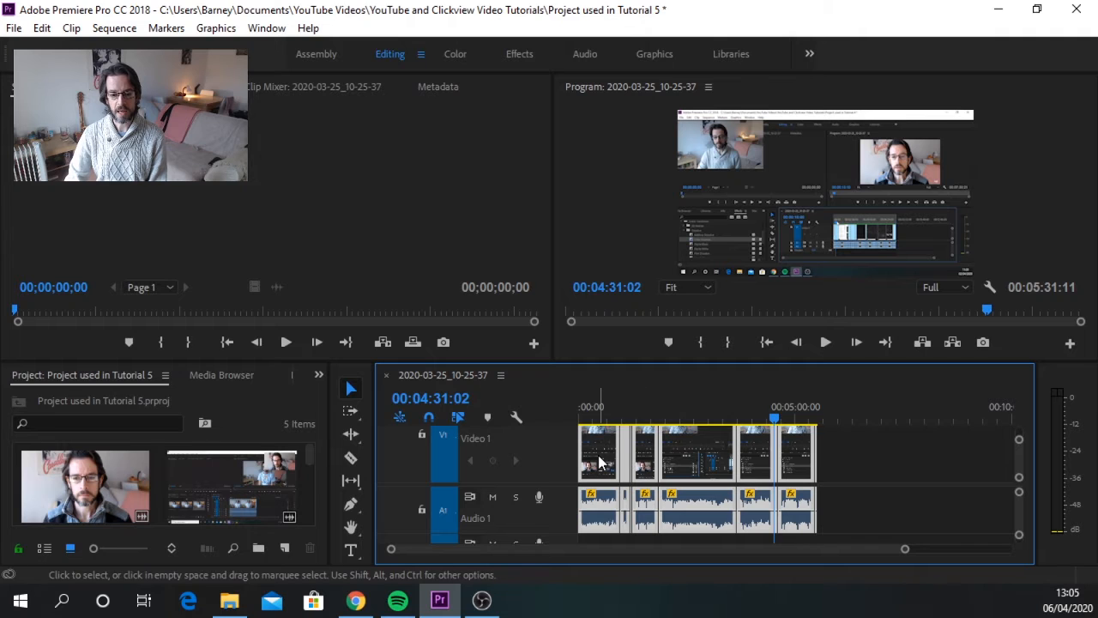
{"action": "left_click_drag", "start_coordinate": [600, 462], "coordinate": [686, 461]}
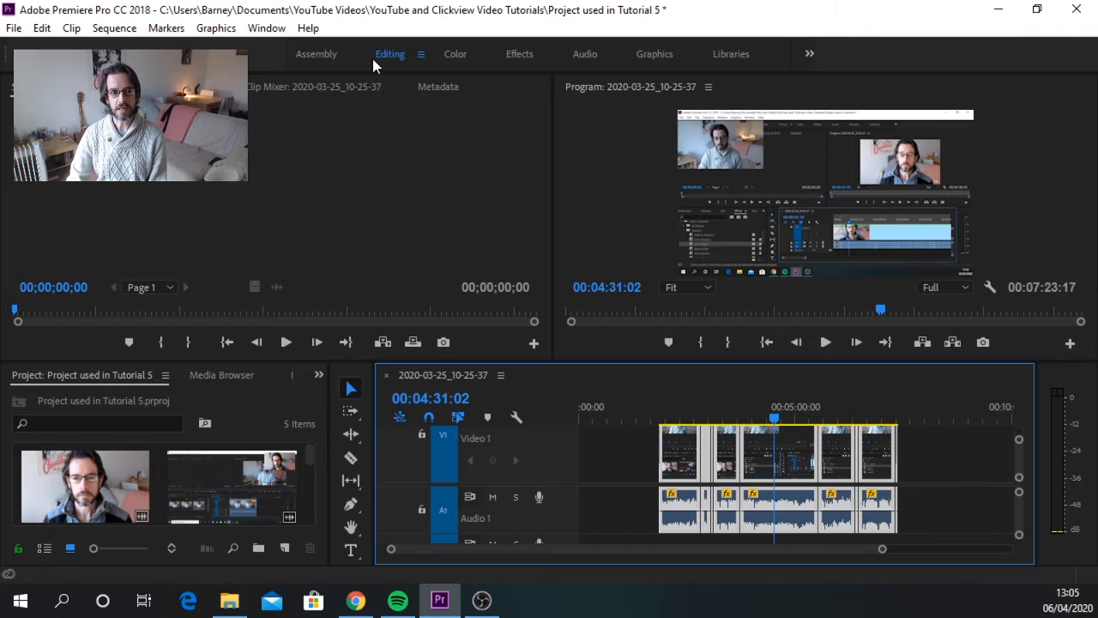
Step: Switch to the Graphics workspace and place the Basic Title template on Video 1 at about 43 seconds, in the gap before the clips
{"action": "left_click", "coordinate": [653, 53]}
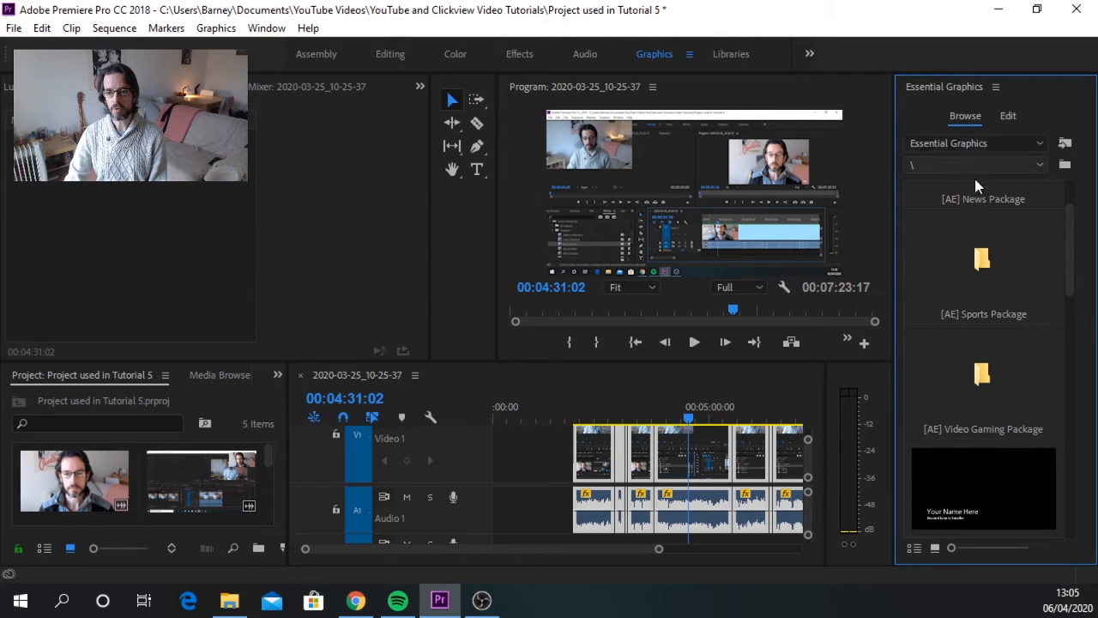
{"action": "left_click_drag", "start_coordinate": [1071, 250], "coordinate": [1064, 342]}
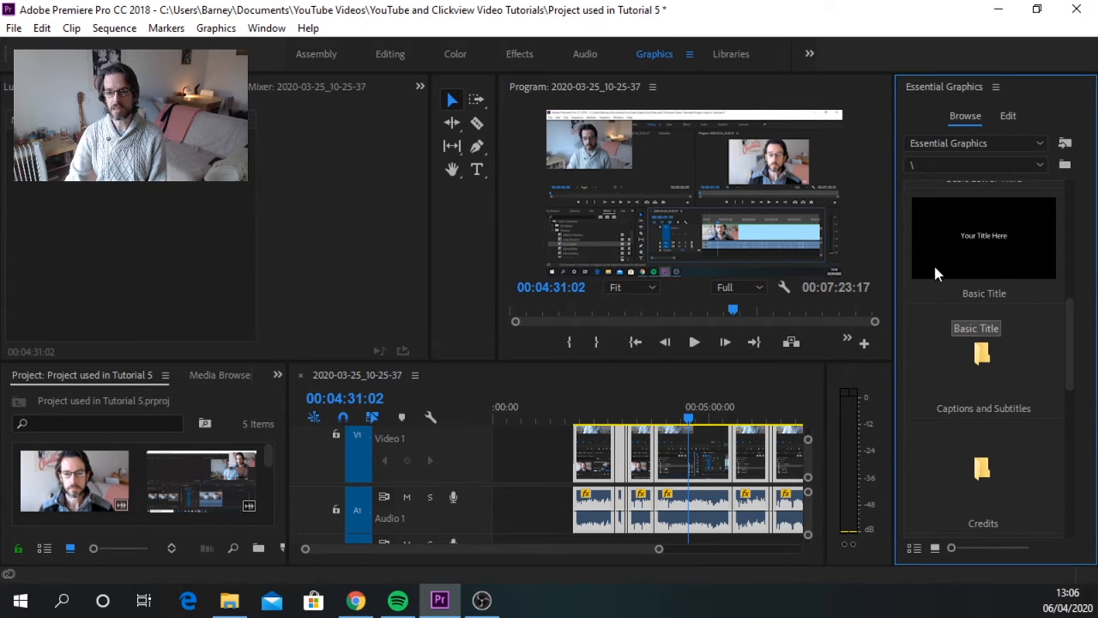
{"action": "left_click", "coordinate": [995, 256]}
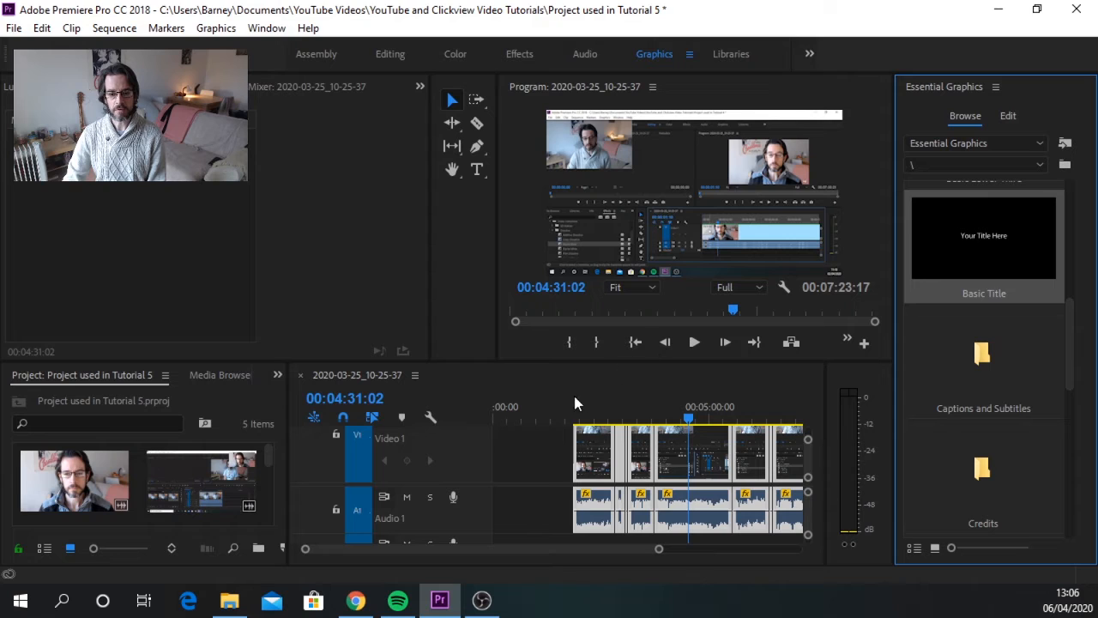
{"action": "left_click_drag", "start_coordinate": [575, 403], "coordinate": [522, 442]}
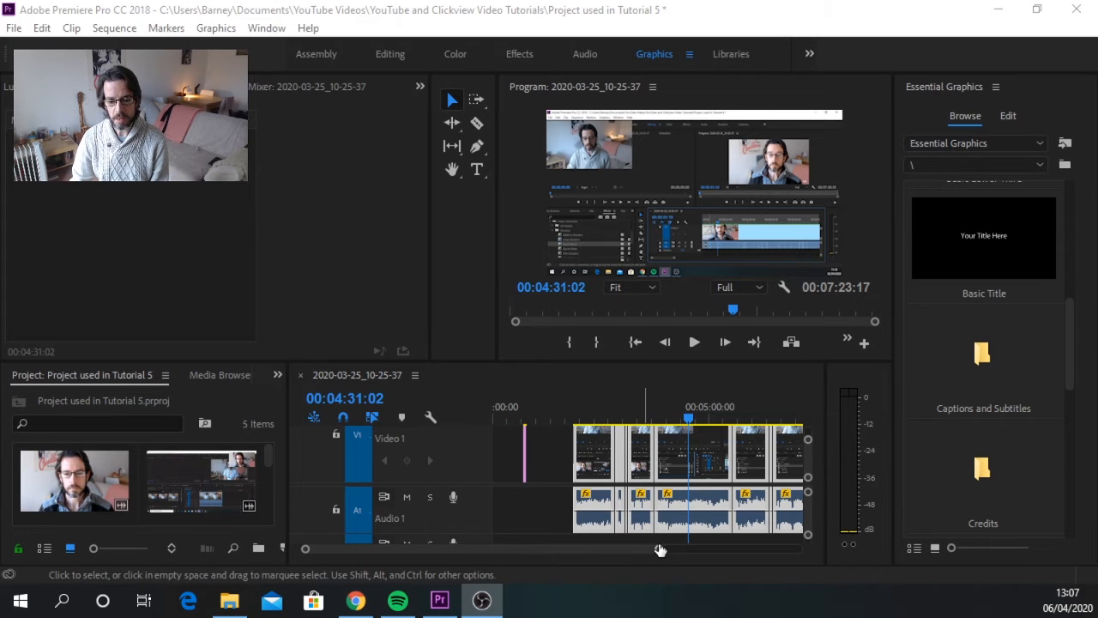
{"action": "left_click_drag", "start_coordinate": [658, 550], "coordinate": [601, 551]}
{"action": "left_click_drag", "start_coordinate": [456, 550], "coordinate": [403, 549]}
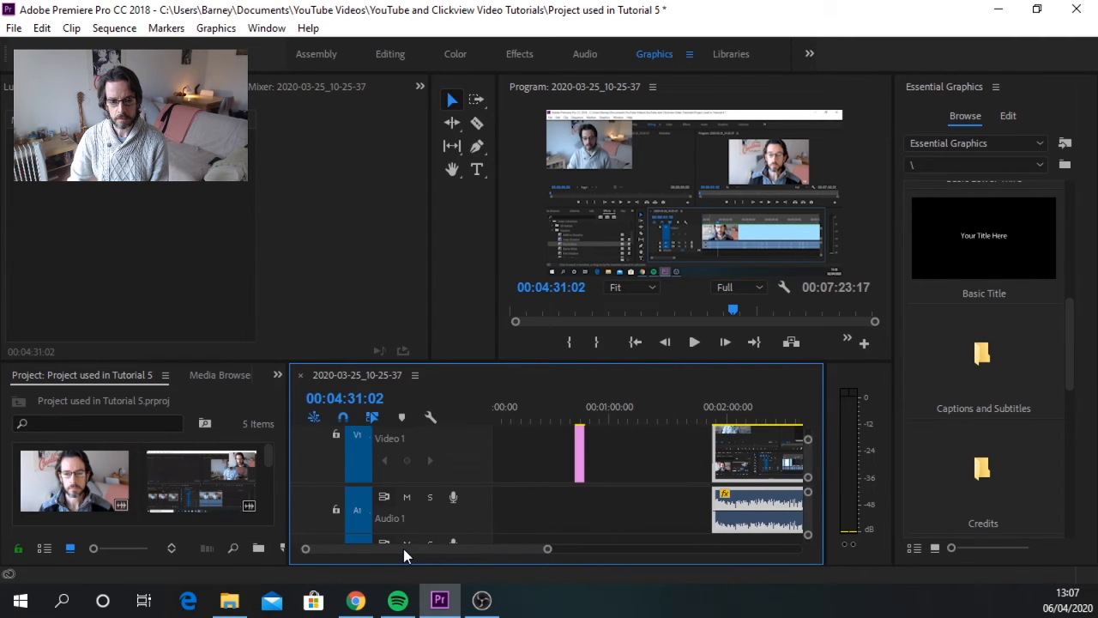
Step: Extend the end of the title graphic on Video 1 to about 1 min 20 s and place the playhead within it
{"action": "left_click", "coordinate": [582, 445]}
{"action": "left_click_drag", "start_coordinate": [582, 444], "coordinate": [645, 448]}
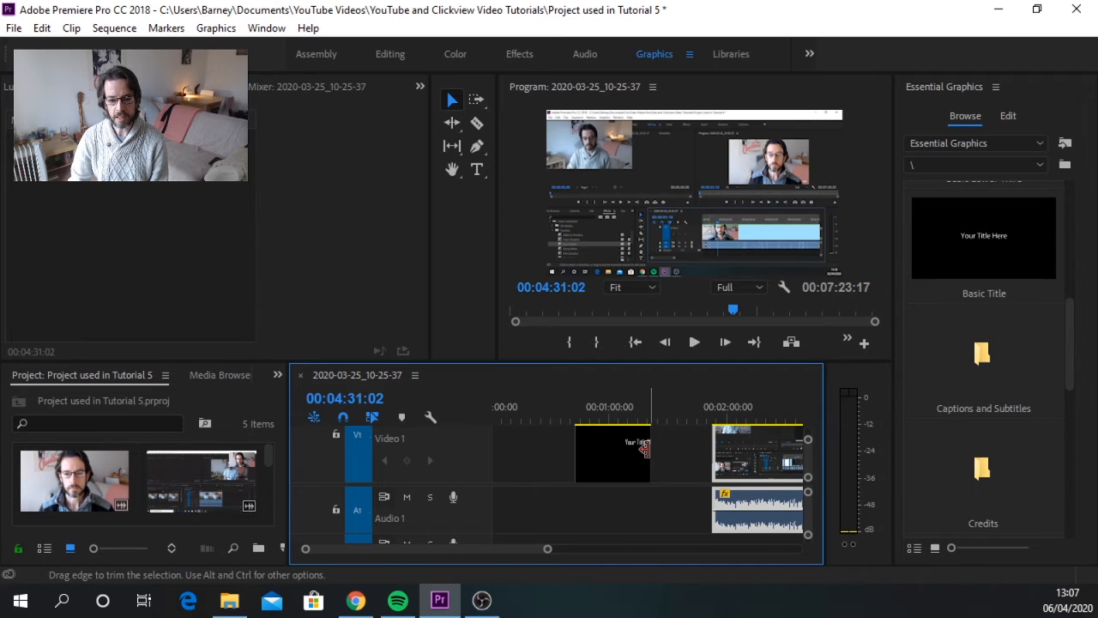
{"action": "left_click", "coordinate": [607, 406]}
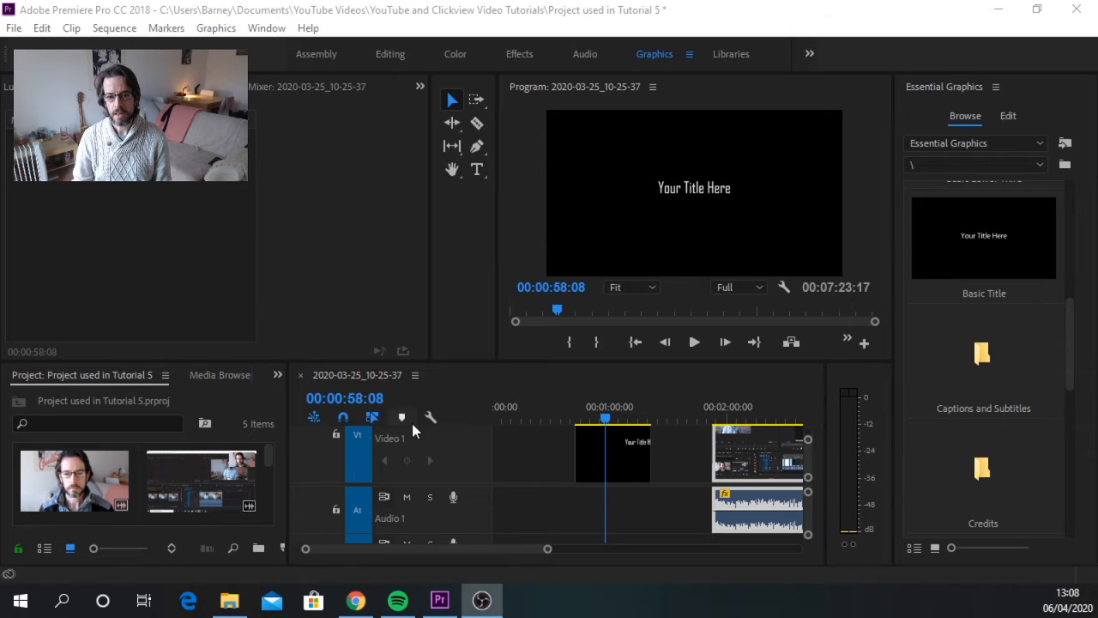
Step: Replace the placeholder text of the title graphic with "My Title"
{"action": "left_click", "coordinate": [714, 187]}
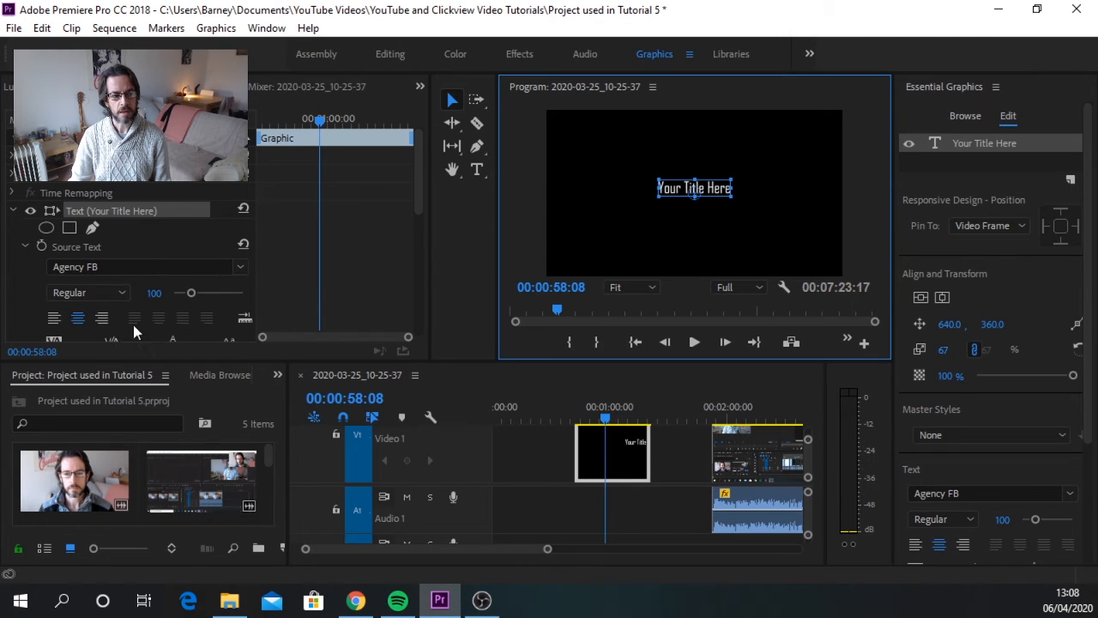
{"action": "double_click", "coordinate": [724, 192]}
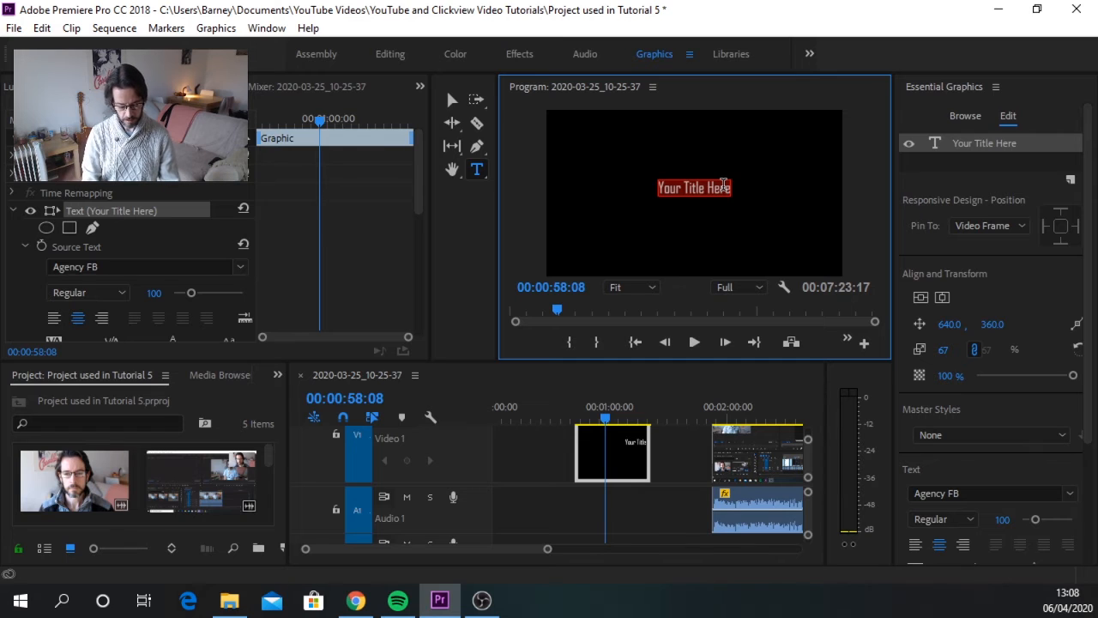
{"action": "type", "text": "My Tit"}
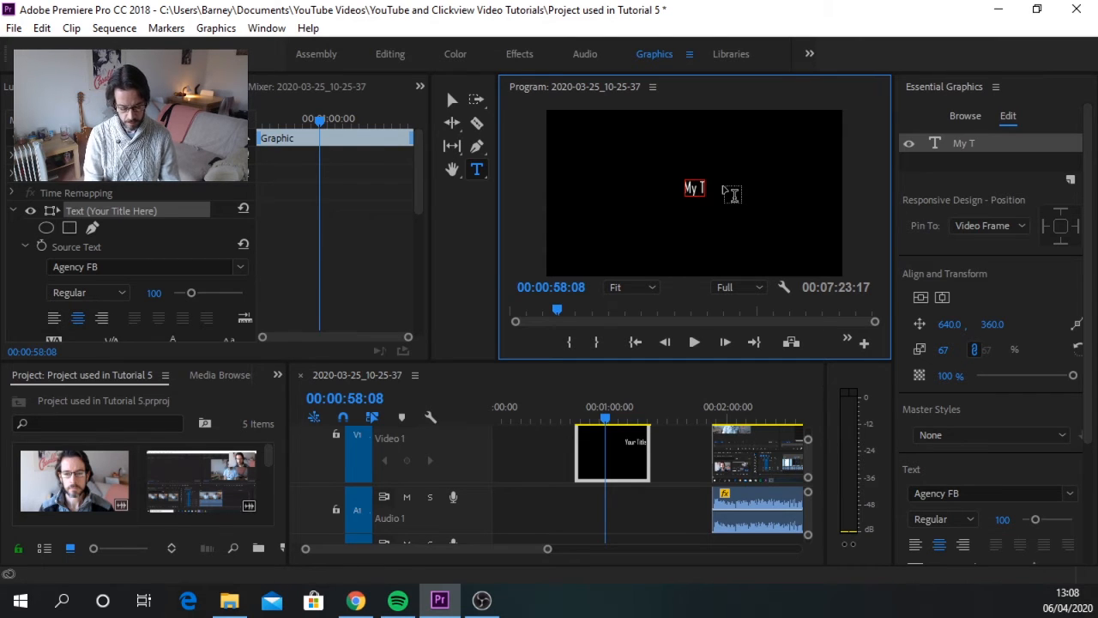
{"action": "type", "text": "le"}
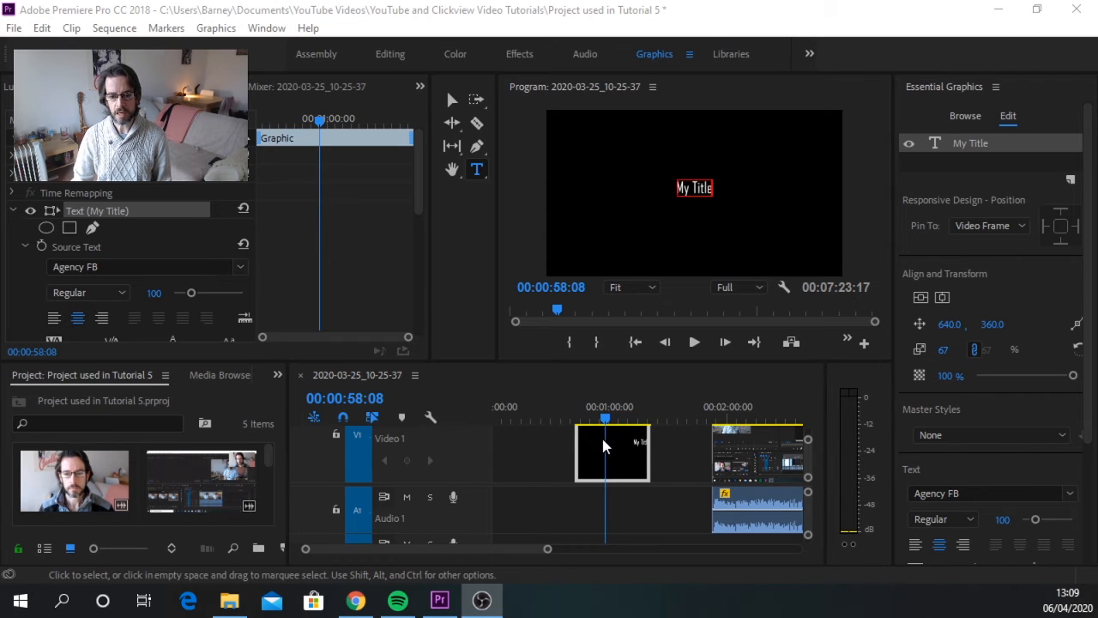
Step: Shift the title clip earlier to start at about 4 seconds, and ripple delete the gap between it and the first video clip
{"action": "left_click_drag", "start_coordinate": [592, 451], "coordinate": [493, 448]}
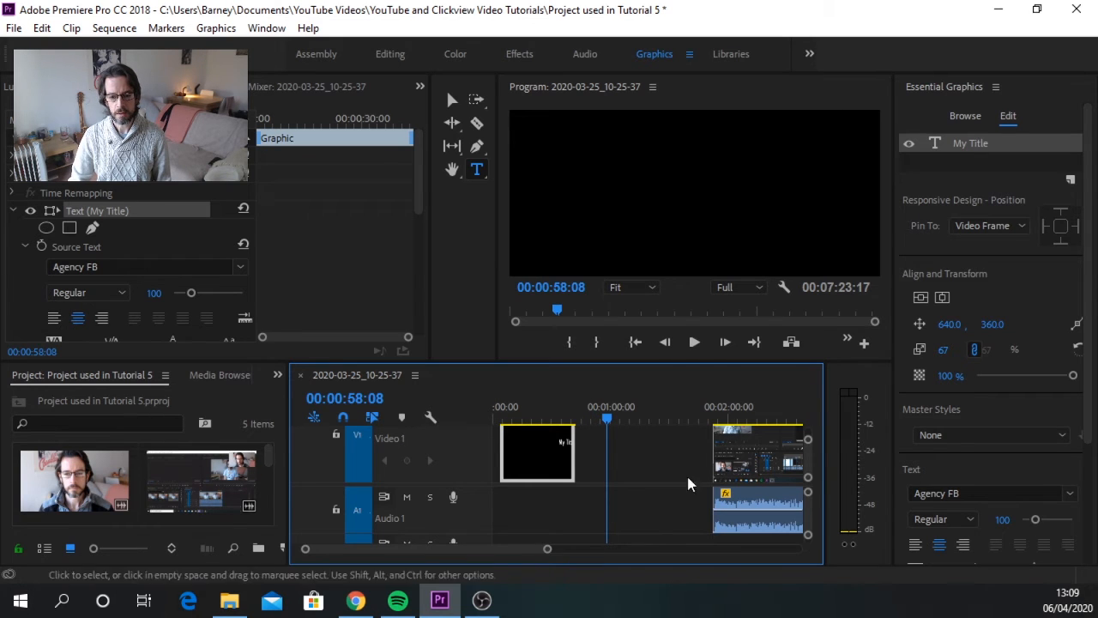
{"action": "left_click", "coordinate": [647, 453]}
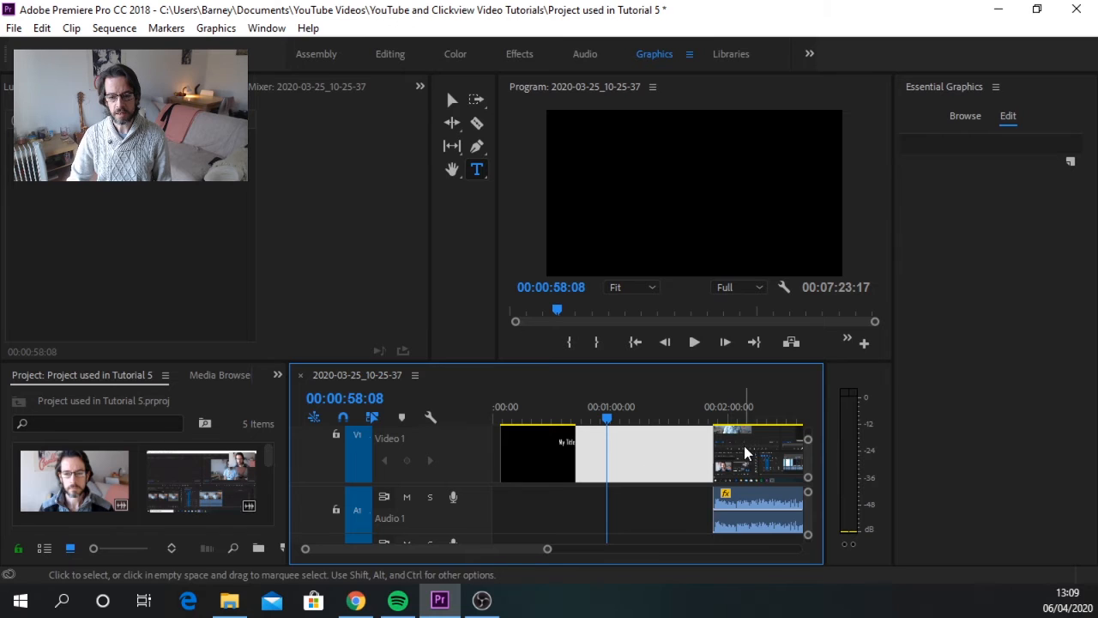
{"action": "right_click", "coordinate": [646, 464]}
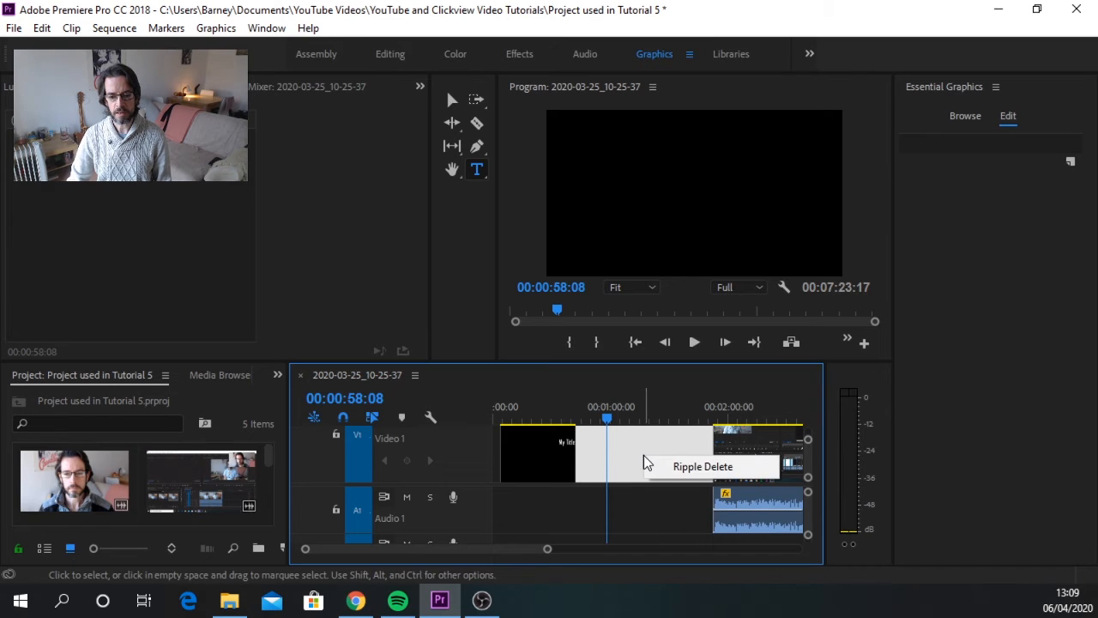
{"action": "left_click", "coordinate": [670, 467]}
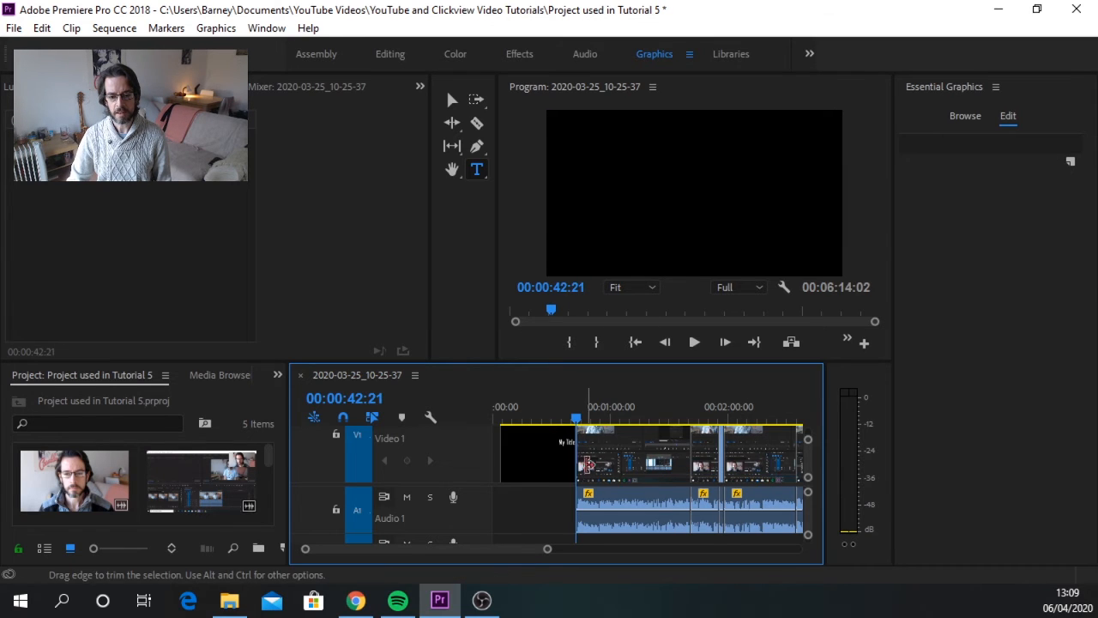
Step: Play the sequence from the beginning to review how the title appears
{"action": "left_click_drag", "start_coordinate": [576, 420], "coordinate": [493, 418]}
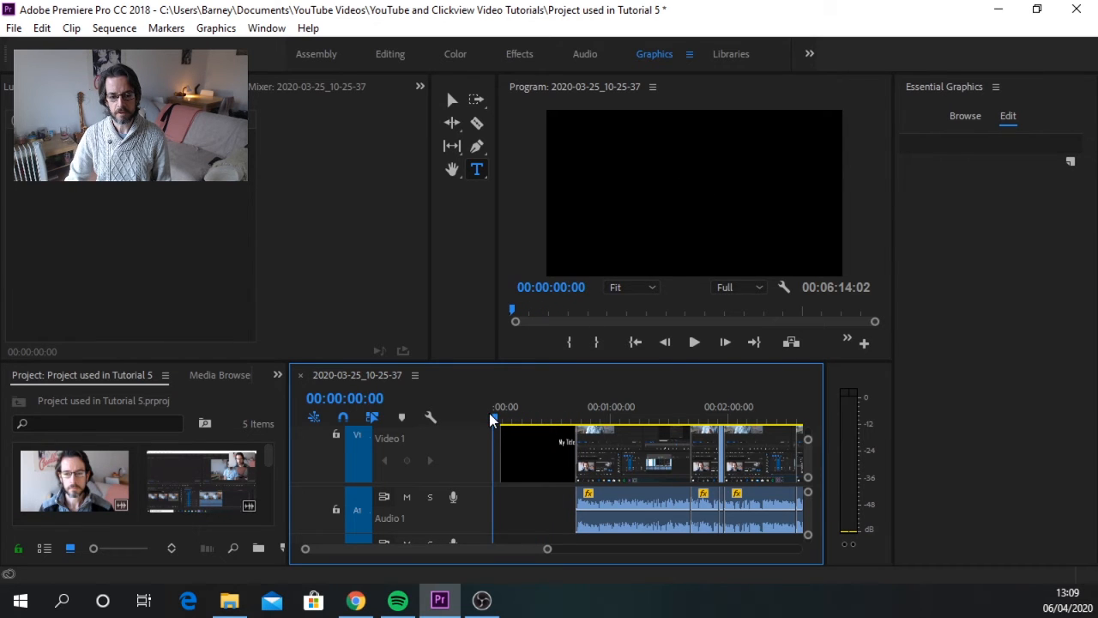
{"action": "left_click", "coordinate": [695, 343]}
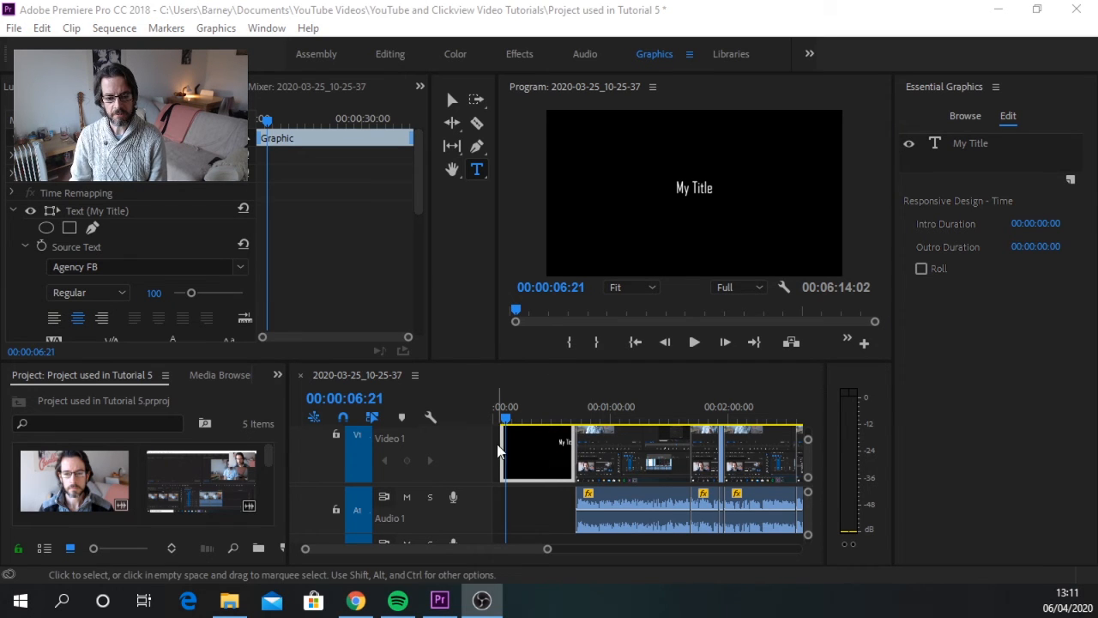
Step: Apply the Dip to Black transition from the Dissolve effects to both the start and the end of the title clip
{"action": "left_click", "coordinate": [278, 375]}
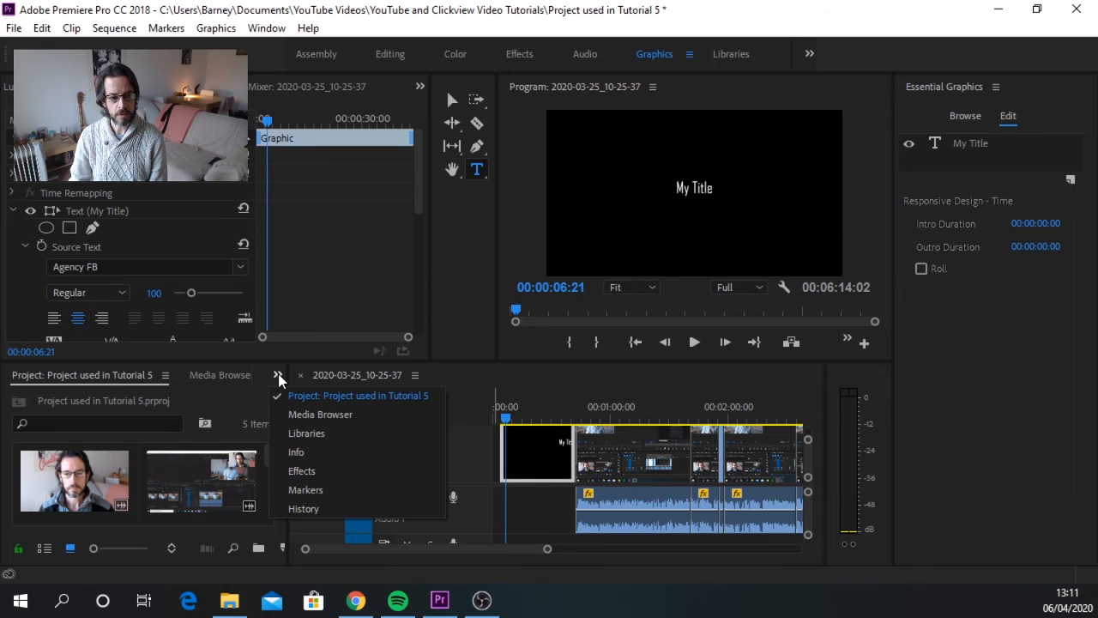
{"action": "left_click", "coordinate": [311, 471]}
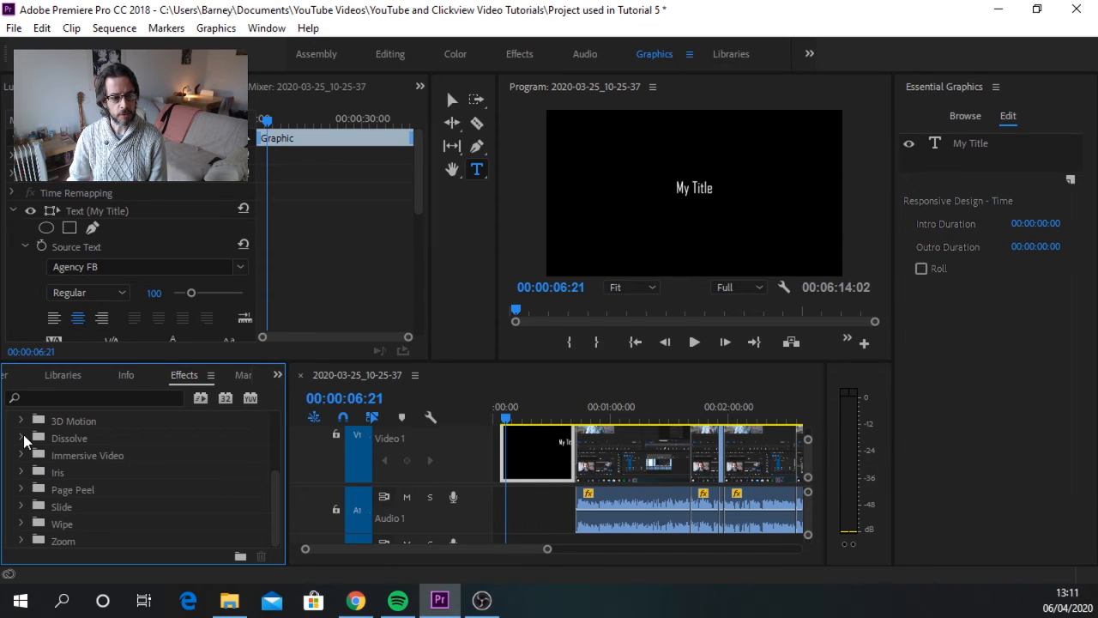
{"action": "left_click", "coordinate": [21, 438]}
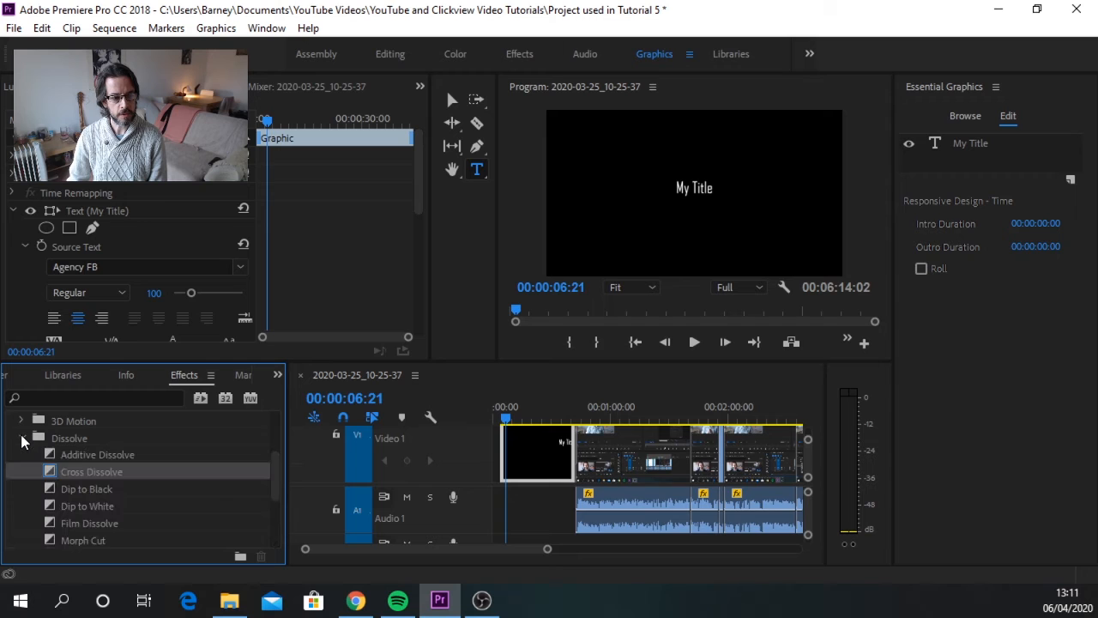
{"action": "left_click", "coordinate": [84, 489]}
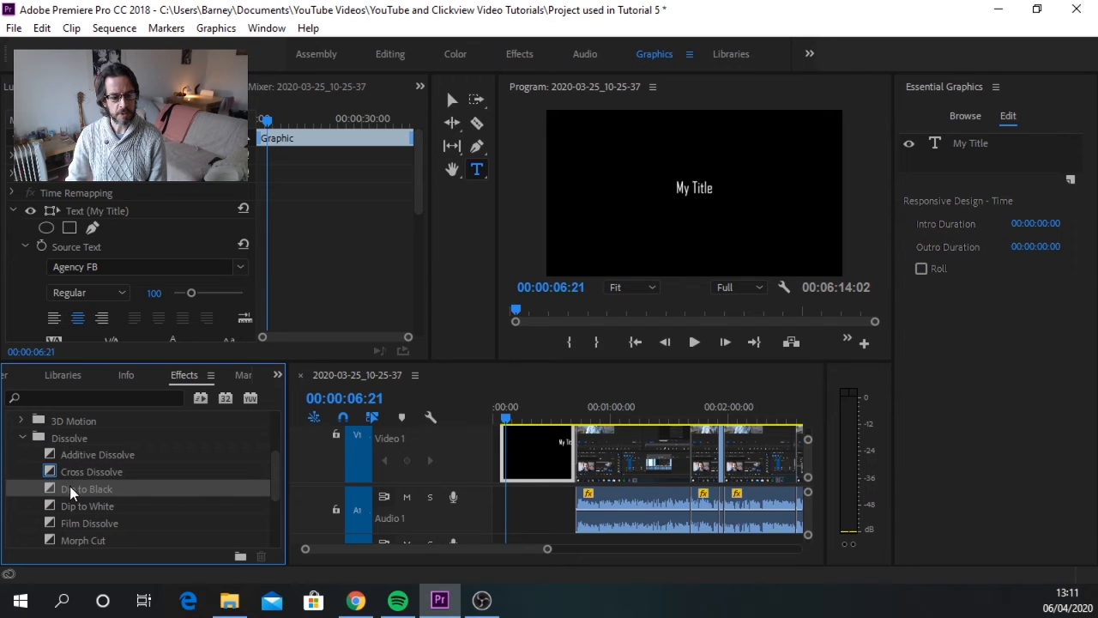
{"action": "left_click_drag", "start_coordinate": [70, 485], "coordinate": [504, 447]}
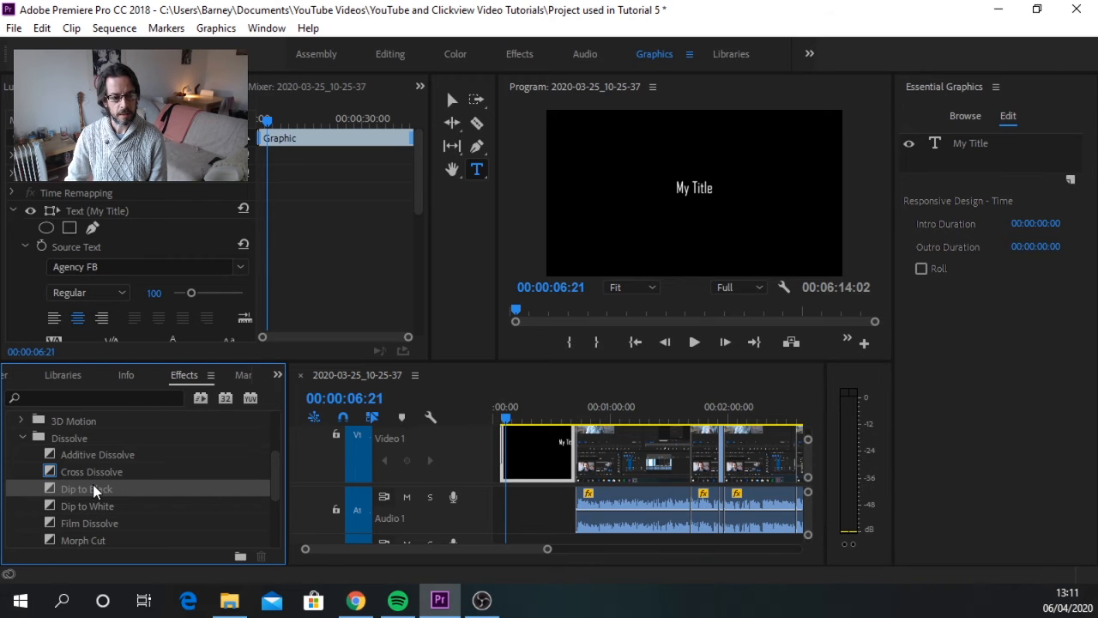
{"action": "left_click_drag", "start_coordinate": [93, 484], "coordinate": [573, 448]}
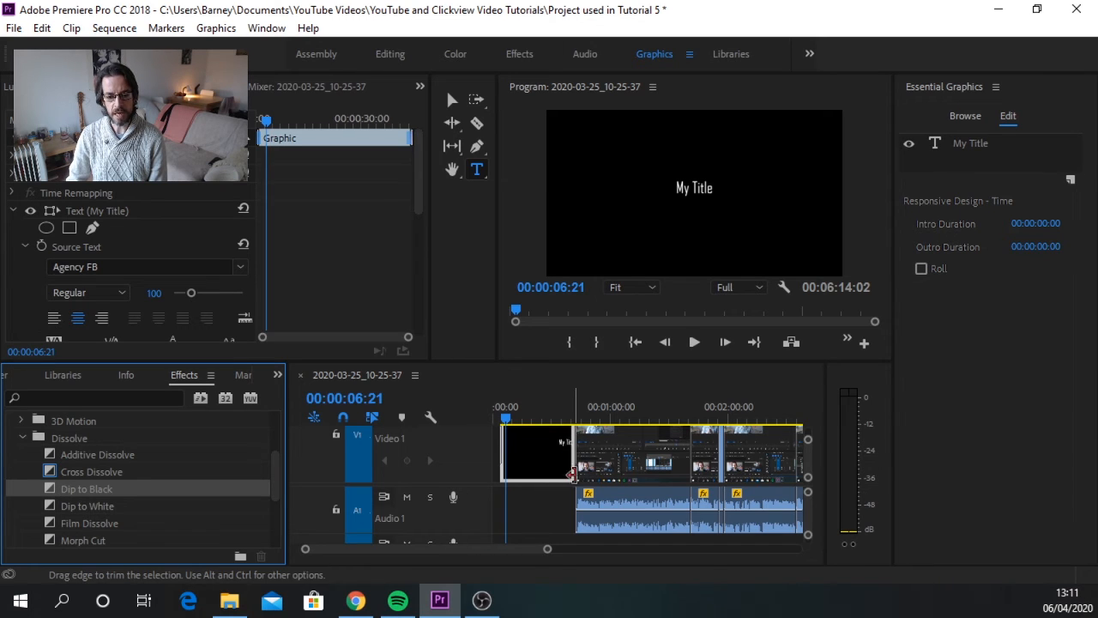
Step: Play the sequence from about 38 seconds to review the transition out of the title into the first clip
{"action": "left_click", "coordinate": [562, 417]}
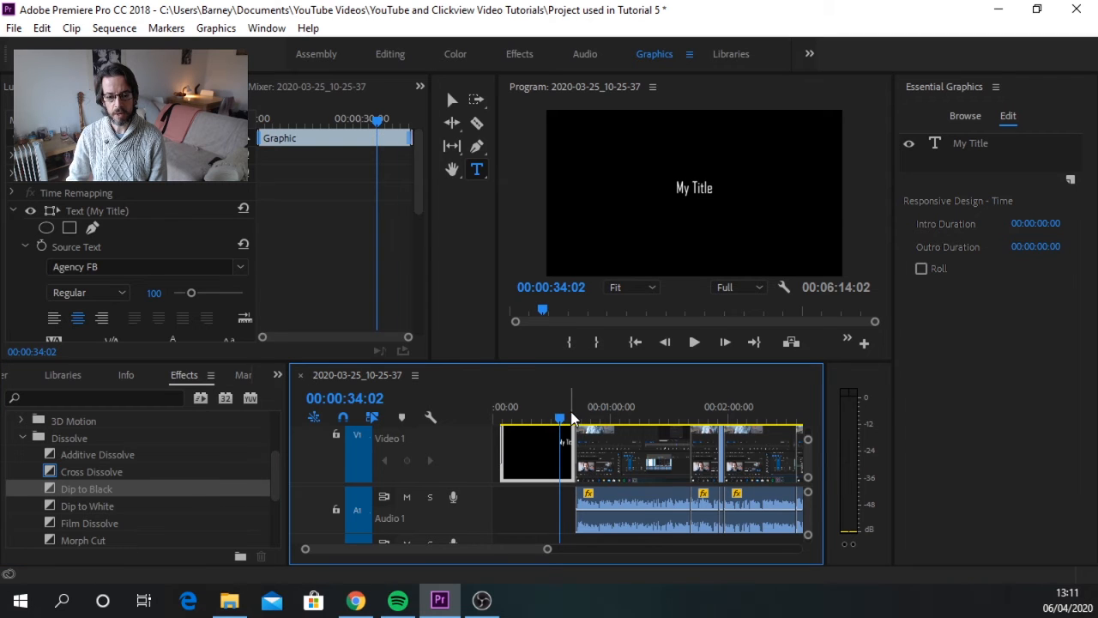
{"action": "left_click", "coordinate": [571, 418]}
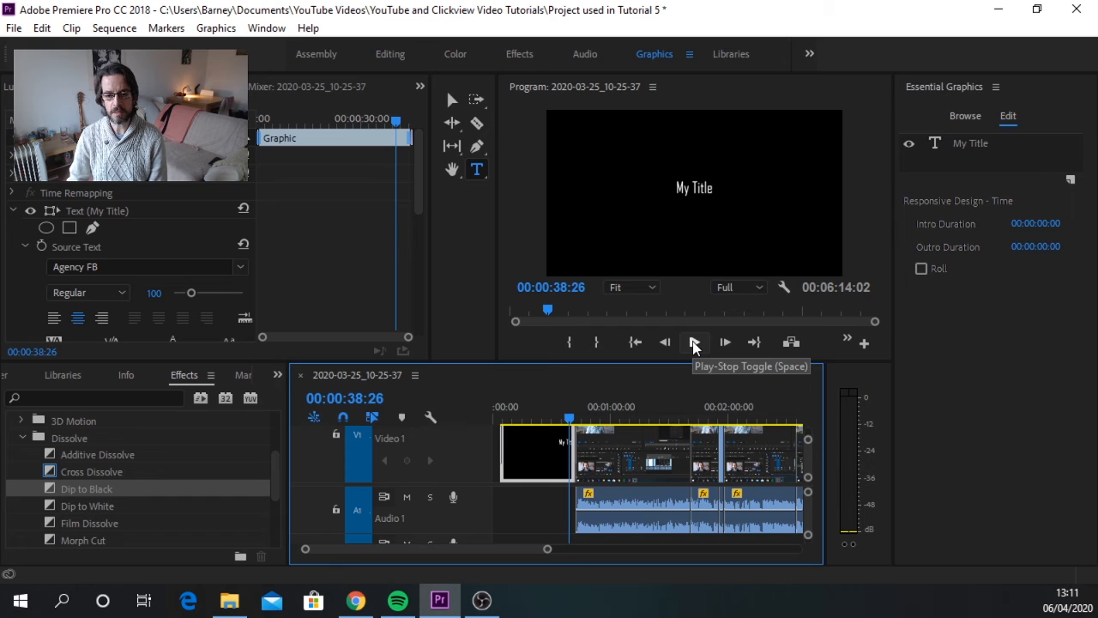
{"action": "left_click", "coordinate": [695, 343]}
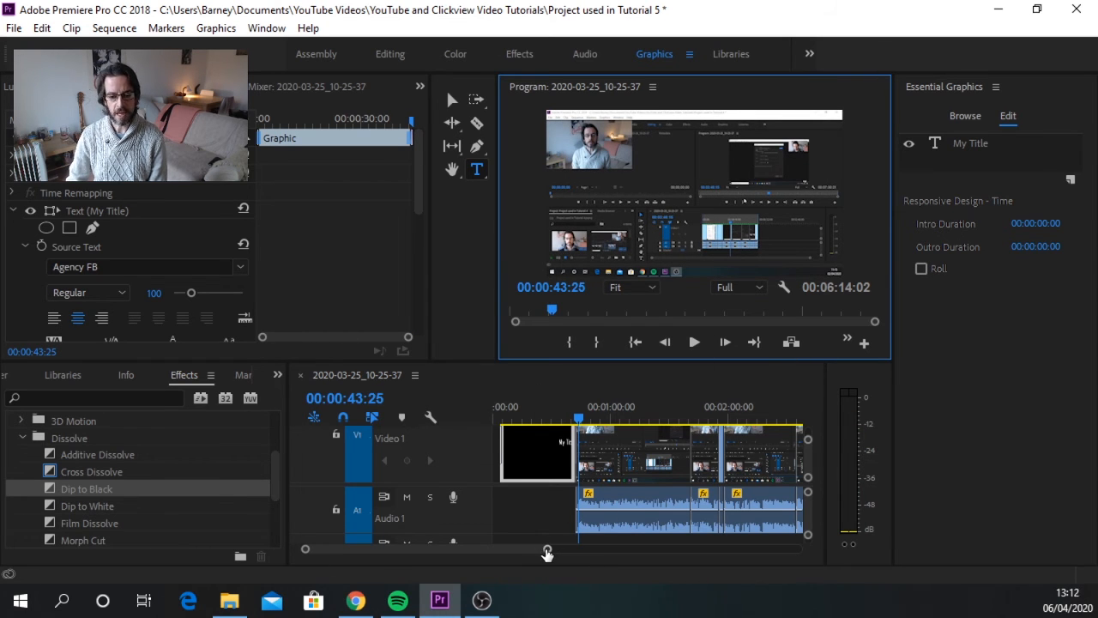
Step: Add the Film Credits template from the Credits graphics folder to Video 1, directly after the last clip
{"action": "left_click_drag", "start_coordinate": [548, 553], "coordinate": [734, 554]}
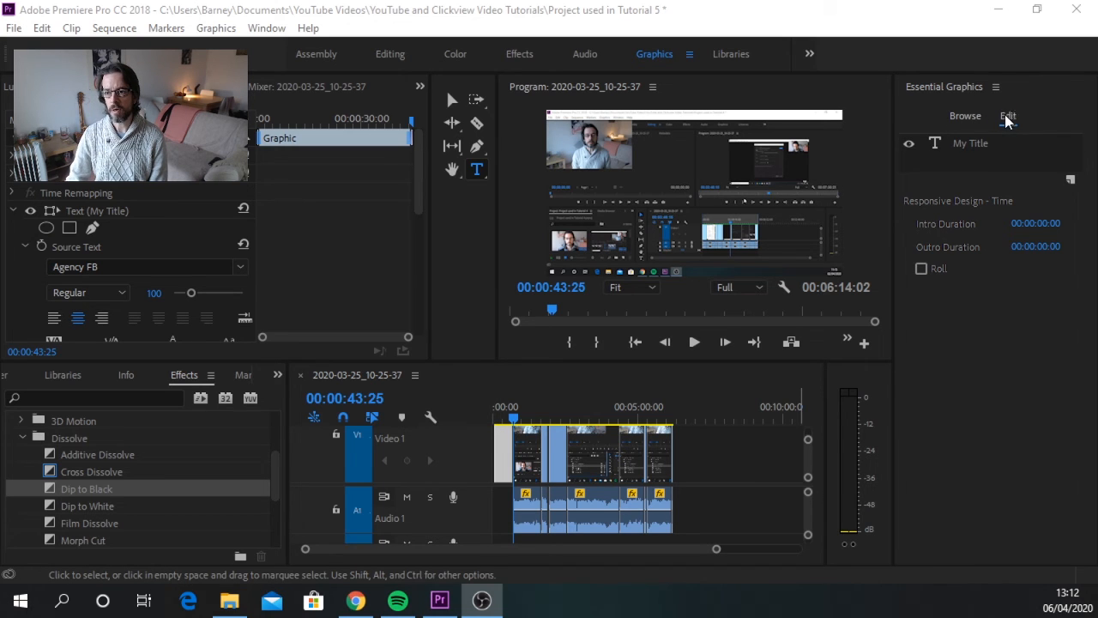
{"action": "left_click", "coordinate": [963, 117]}
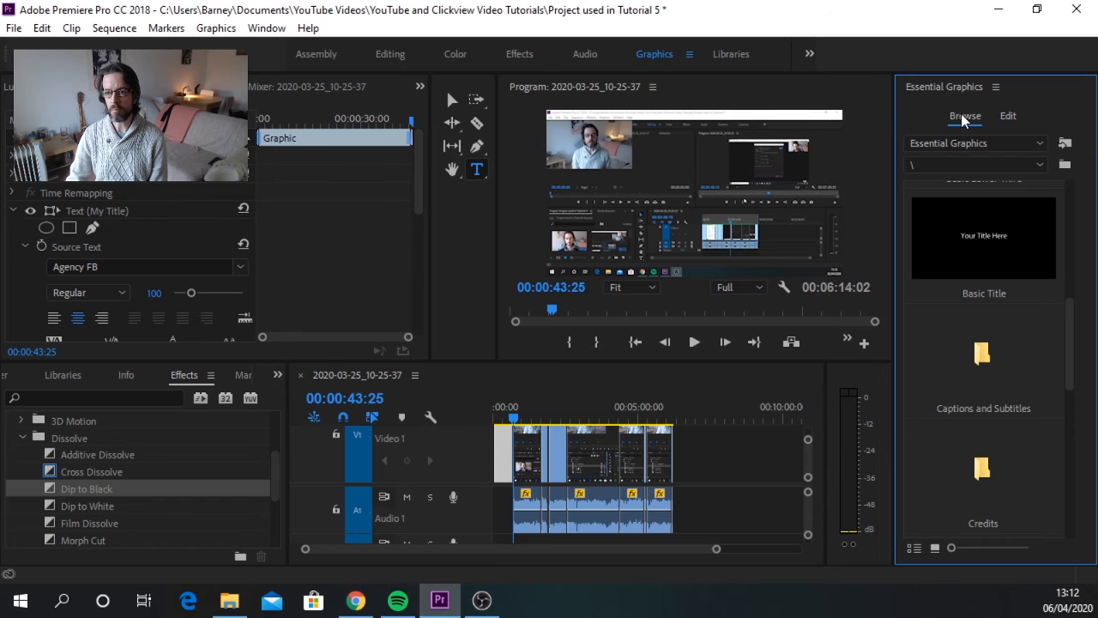
{"action": "left_click_drag", "start_coordinate": [1070, 318], "coordinate": [1070, 386]}
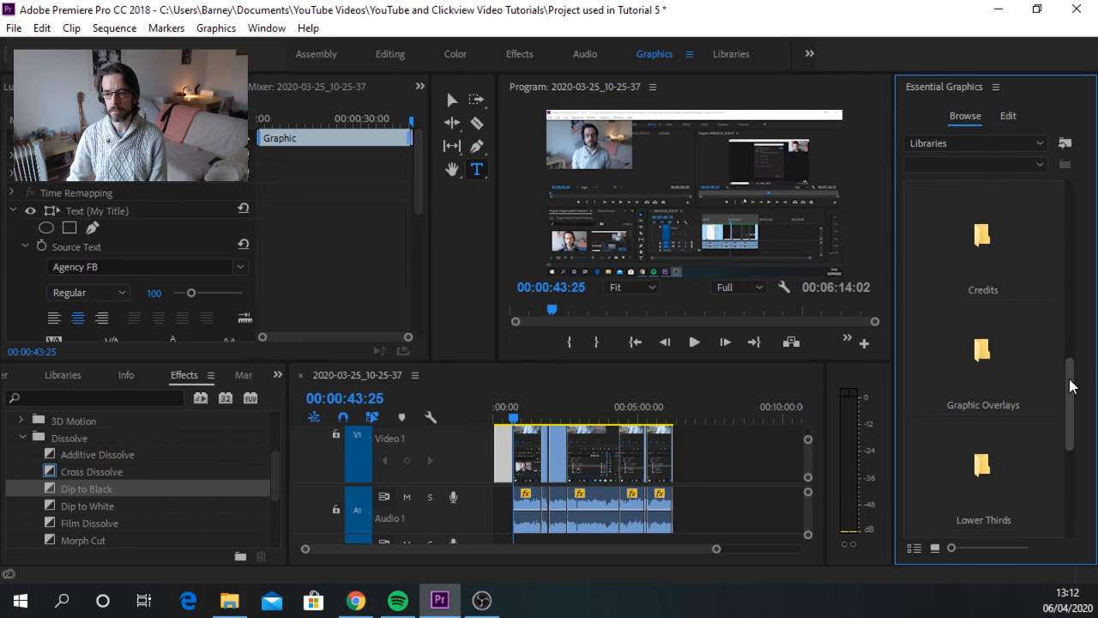
{"action": "double_click", "coordinate": [987, 239]}
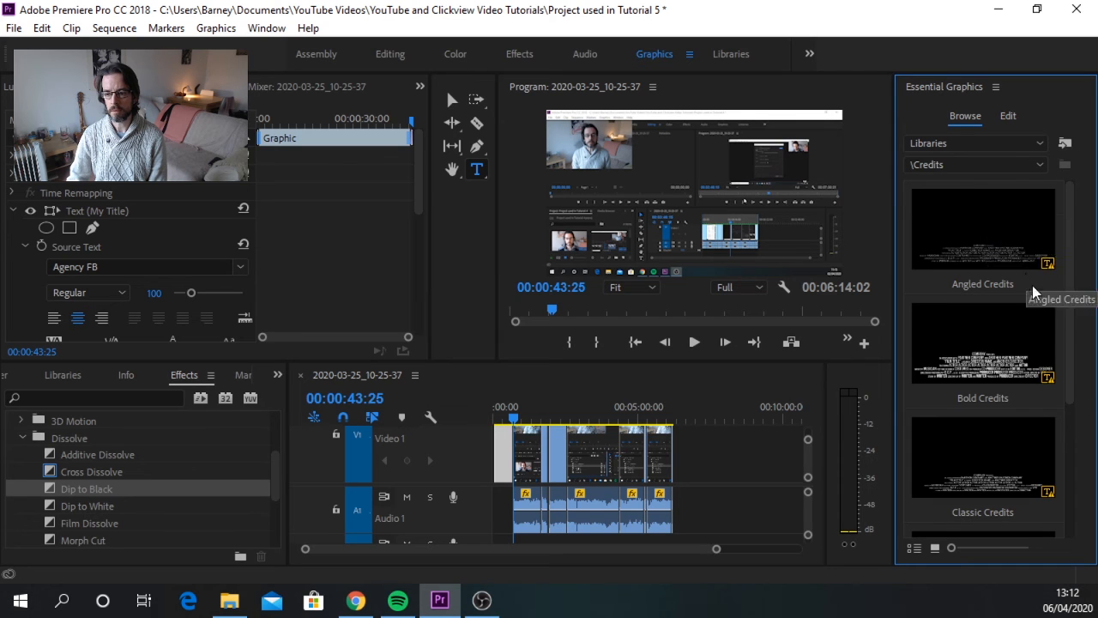
{"action": "scroll", "coordinate": [1025, 343], "scroll_direction": "down", "scroll_amount": 2}
{"action": "left_click", "coordinate": [976, 347]}
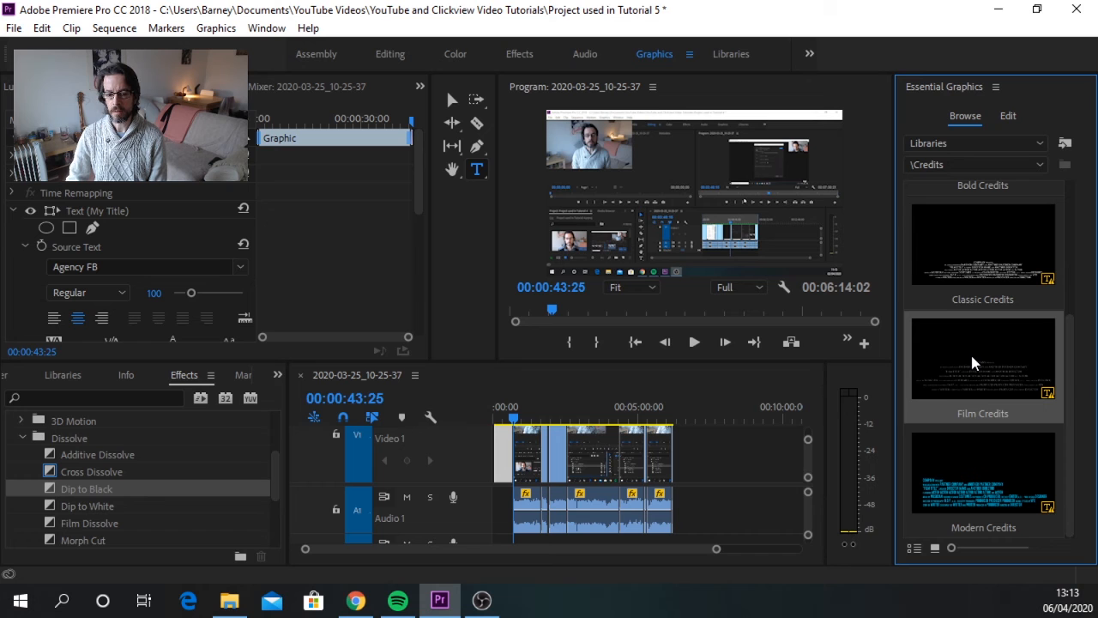
{"action": "left_click_drag", "start_coordinate": [795, 391], "coordinate": [675, 445]}
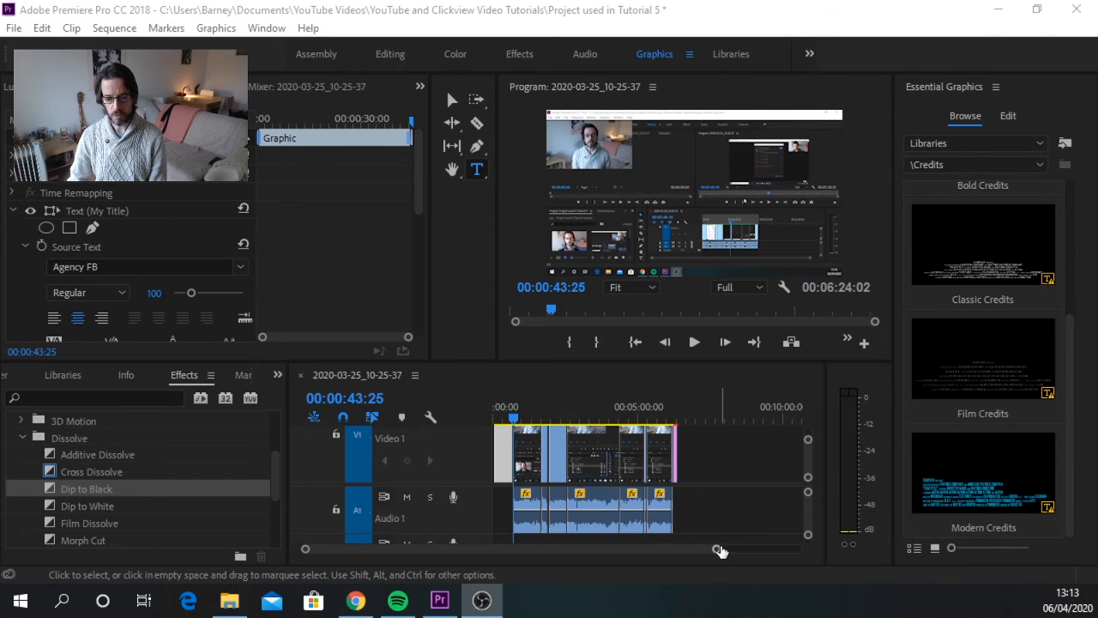
Step: Play the credits graphic from about 00:06:17 to review it
{"action": "mouse_move", "coordinate": [719, 551]}
{"action": "left_mouse_down"}
{"action": "mouse_move", "coordinate": [457, 562]}
{"action": "mouse_move", "coordinate": [474, 548]}
{"action": "mouse_move", "coordinate": [554, 552]}
{"action": "left_mouse_up"}
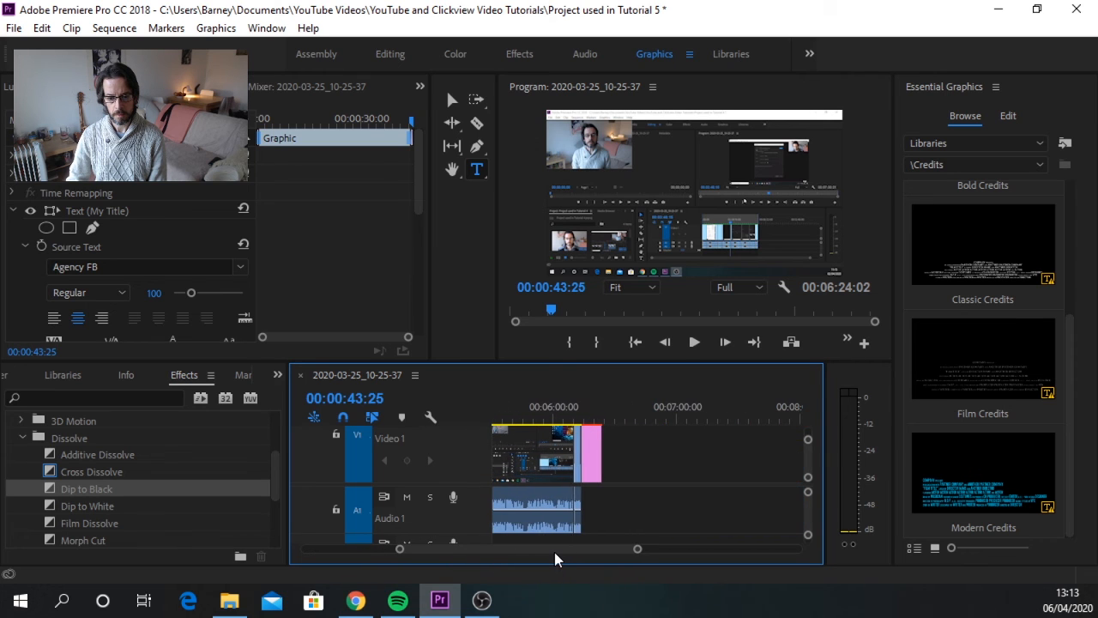
{"action": "left_click", "coordinate": [591, 411]}
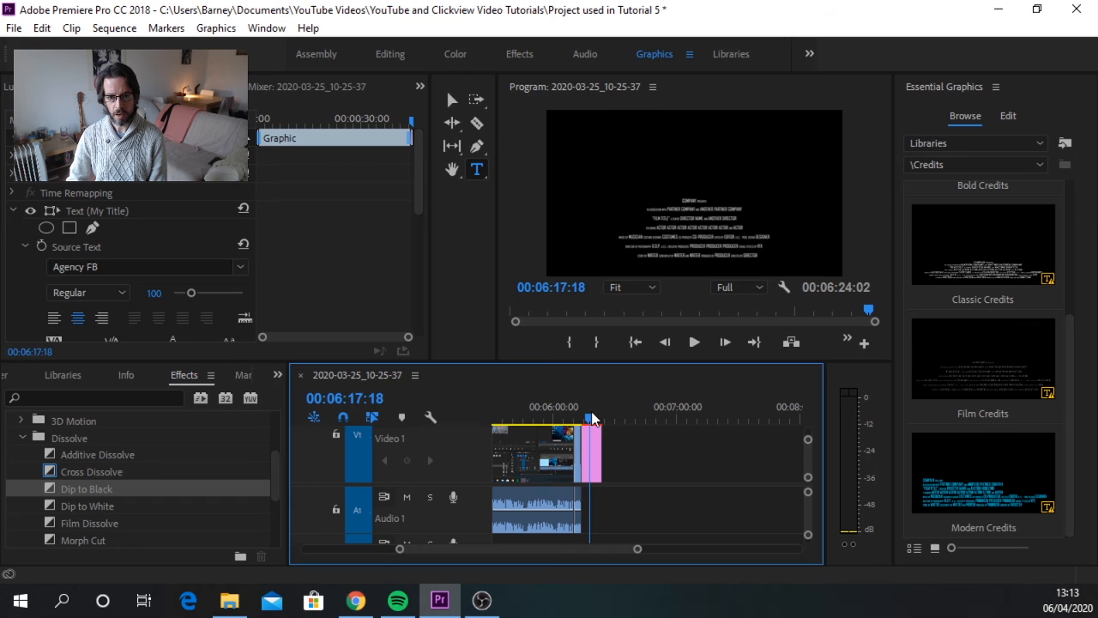
{"action": "left_click", "coordinate": [695, 341]}
{"action": "left_click", "coordinate": [695, 342]}
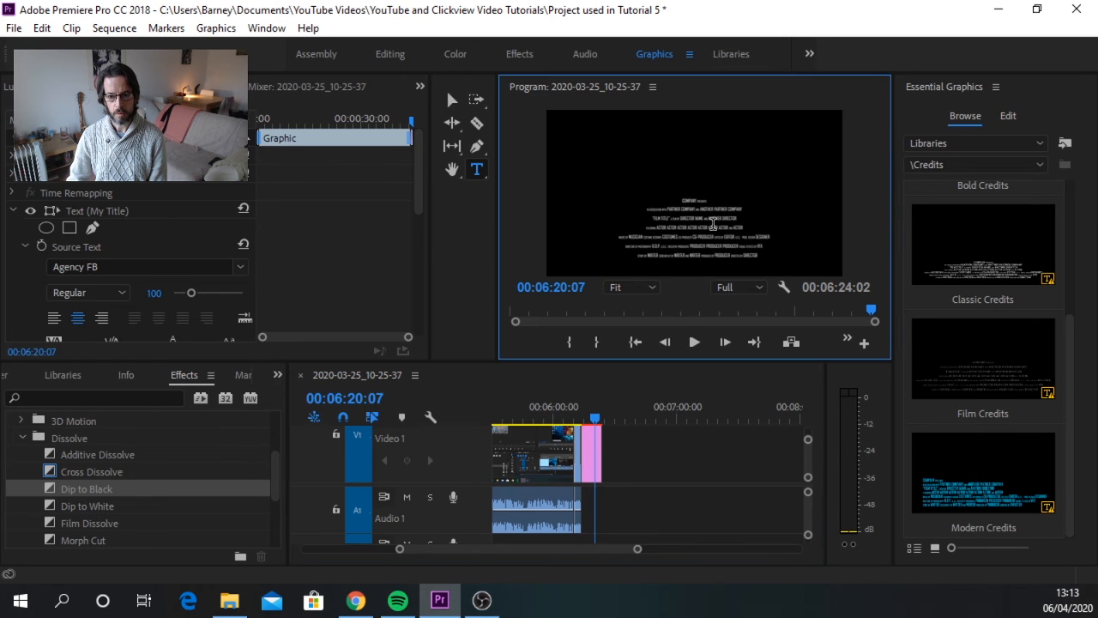
Step: Select the credits graphic's "FILM TITLE" text line directly in the program preview
{"action": "left_click", "coordinate": [712, 224]}
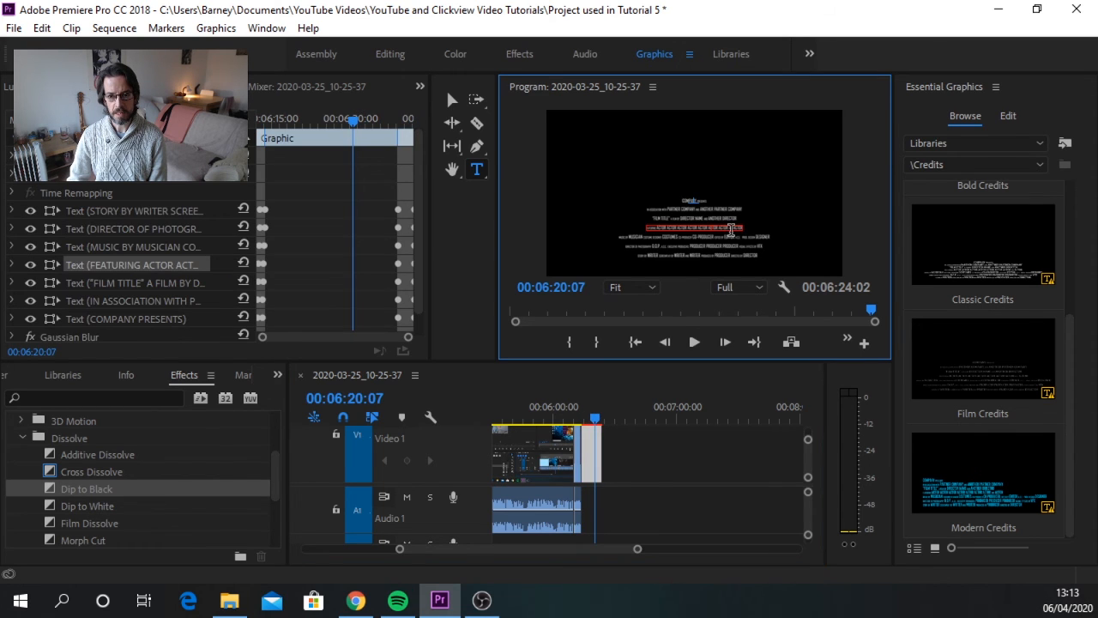
{"action": "left_click", "coordinate": [725, 208]}
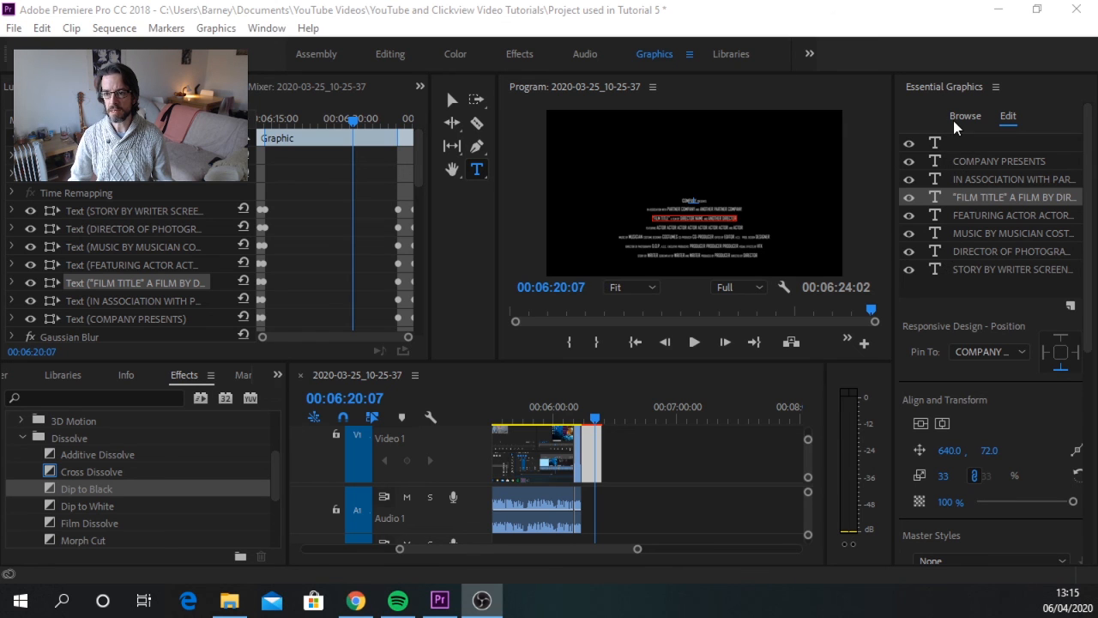
Step: Select all seven credit text layers together, from COMPANY PRESENTS through STORY BY WRITER
{"action": "left_click", "coordinate": [969, 159]}
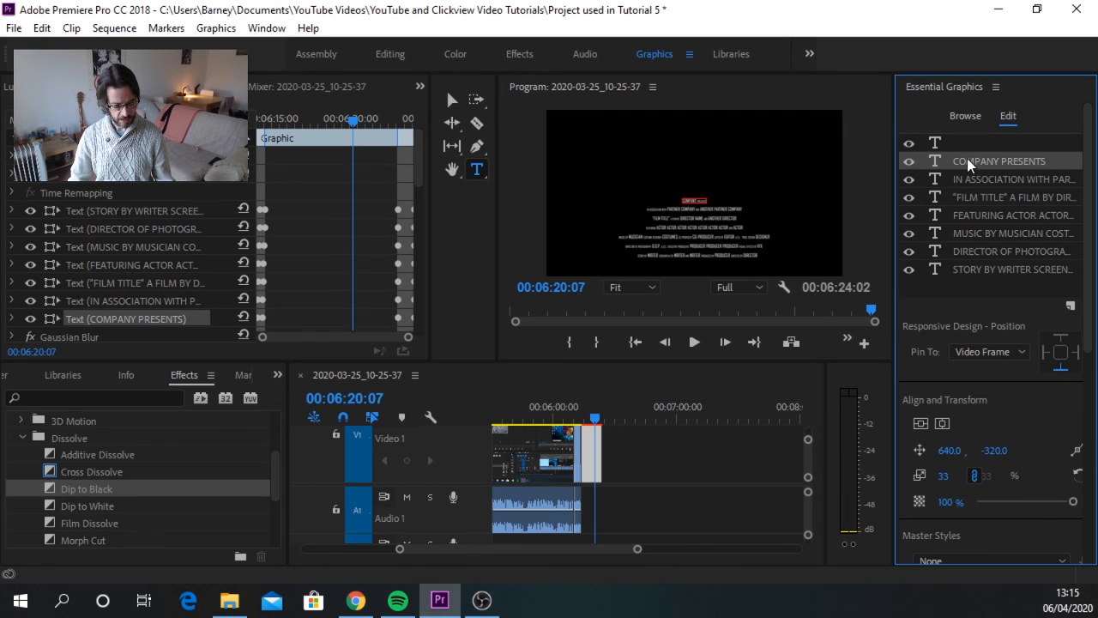
{"action": "left_click", "coordinate": [964, 178], "text": "shift"}
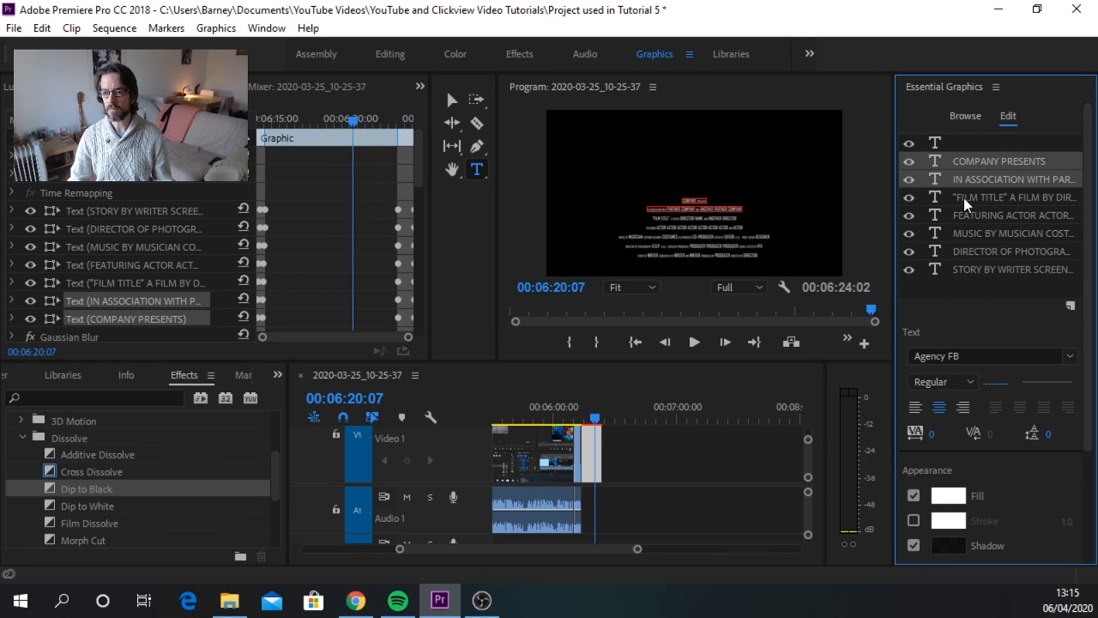
{"action": "left_click", "coordinate": [963, 197], "text": "shift"}
{"action": "left_click", "coordinate": [968, 216], "text": "shift"}
{"action": "left_click", "coordinate": [970, 232], "text": "shift"}
{"action": "left_click", "coordinate": [970, 251], "text": "shift"}
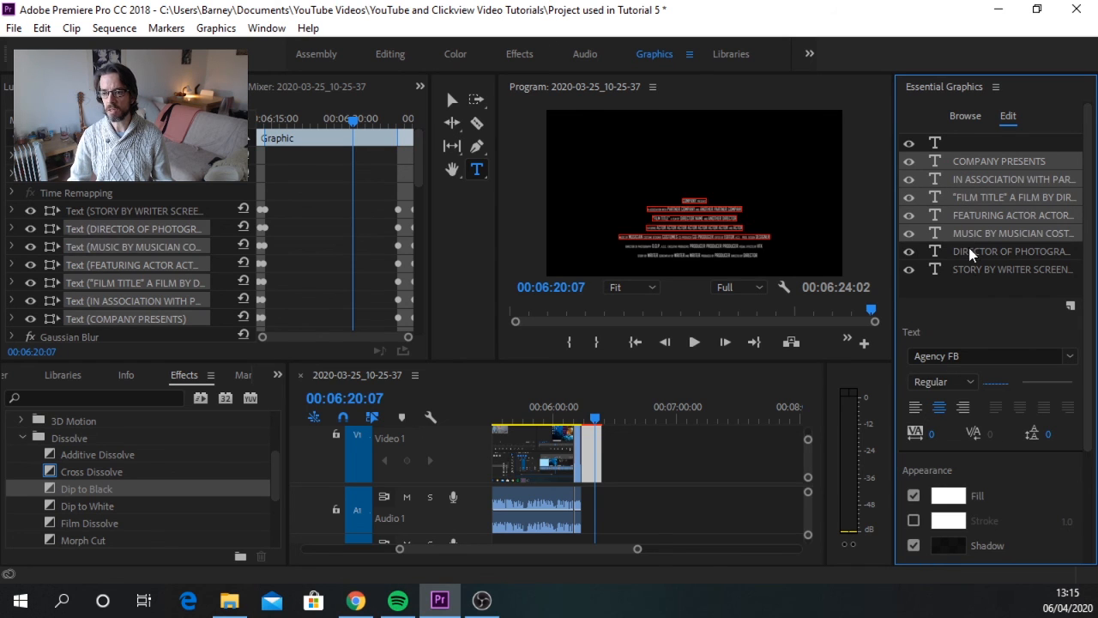
{"action": "left_click", "coordinate": [970, 269], "text": "shift"}
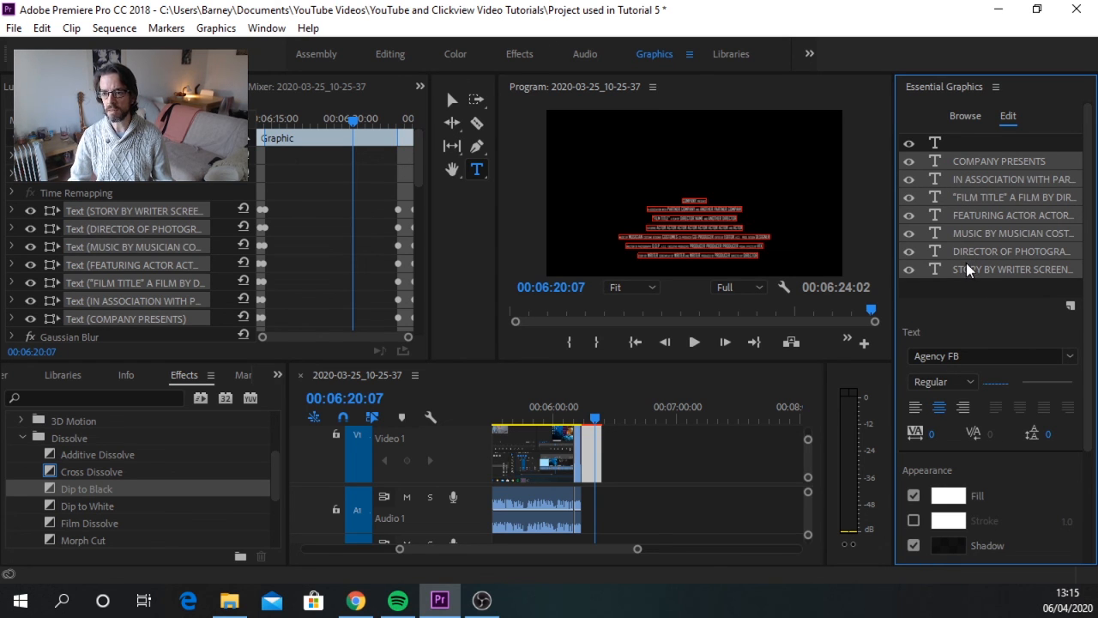
Step: Clear the text layer selection and turn on the Roll option for the whole credits graphic
{"action": "left_click", "coordinate": [982, 138]}
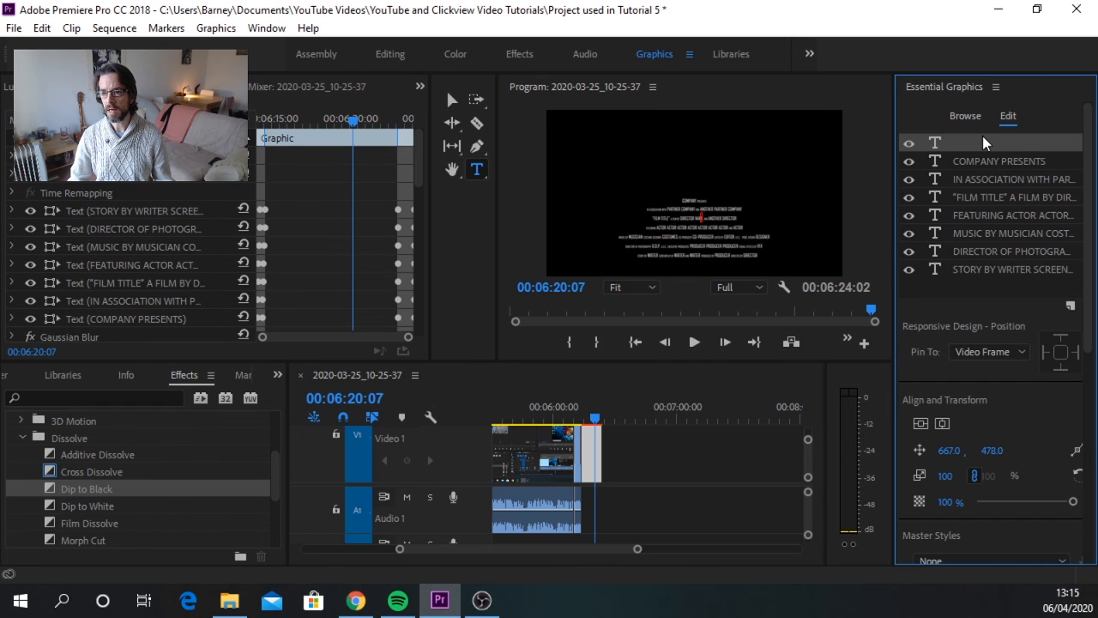
{"action": "left_click", "coordinate": [1030, 279]}
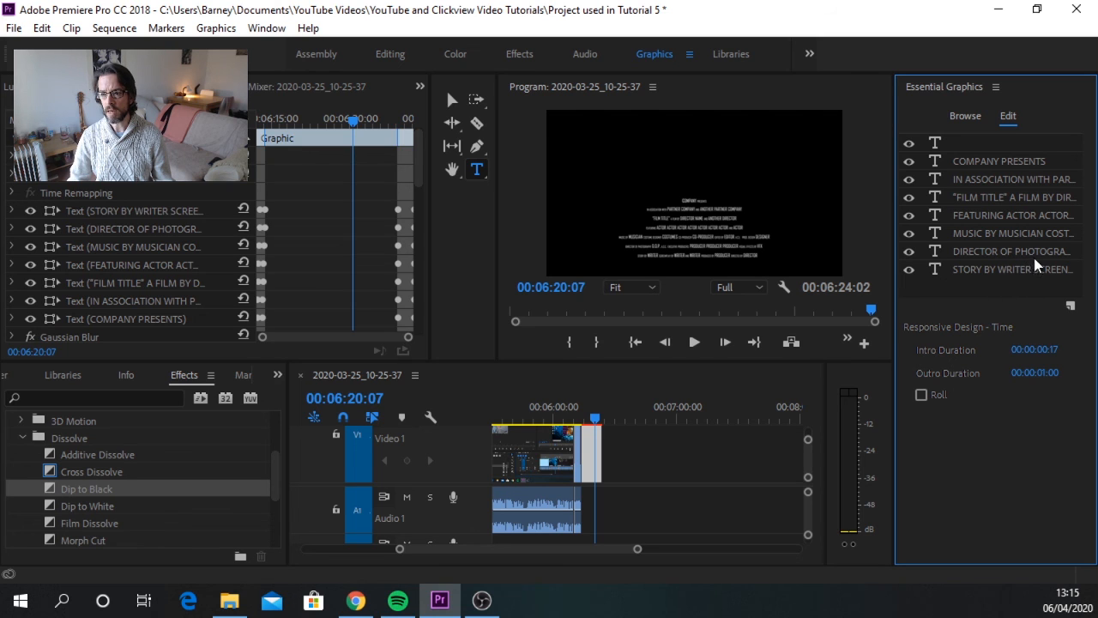
{"action": "left_click", "coordinate": [922, 397]}
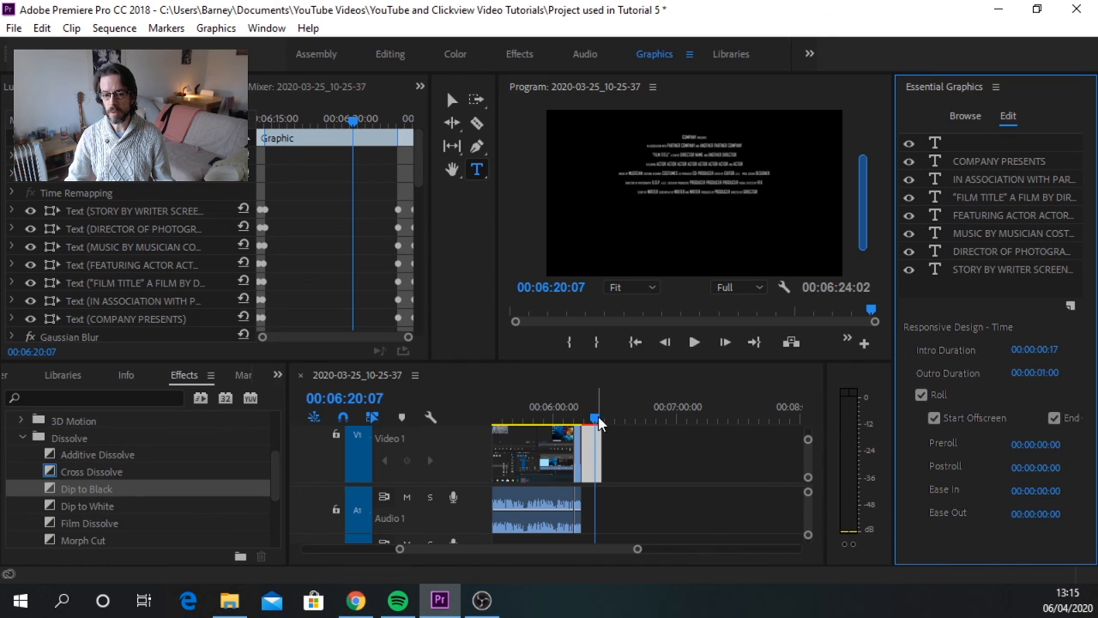
Step: Play the rolling credits from about 00:06:15 to review their movement, and stop at about 00:06:20
{"action": "left_click_drag", "start_coordinate": [599, 424], "coordinate": [585, 421]}
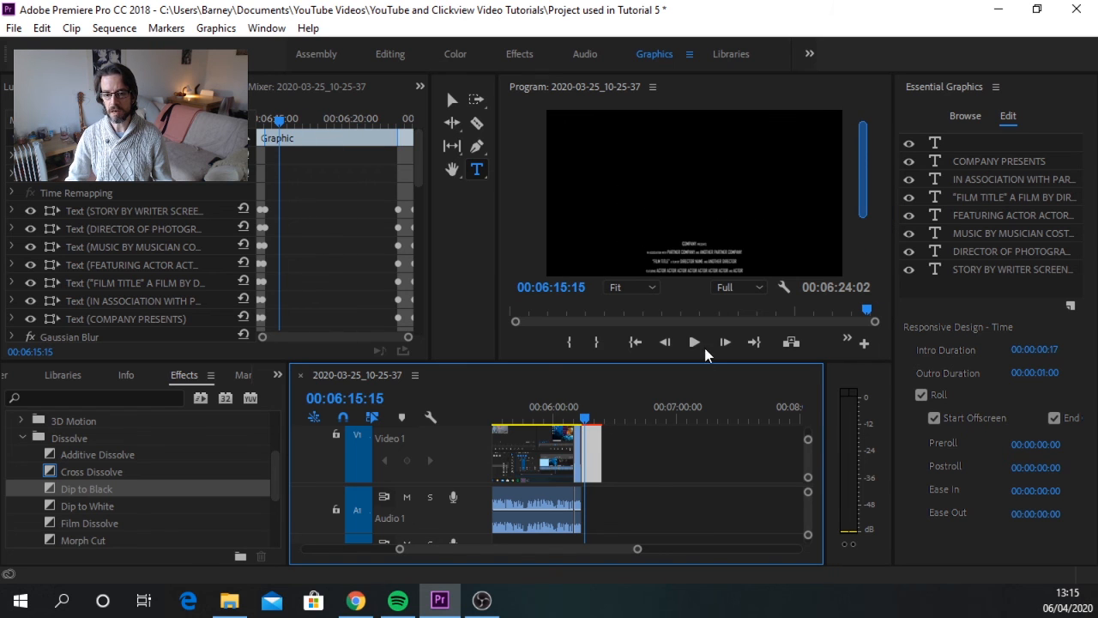
{"action": "left_click", "coordinate": [694, 344]}
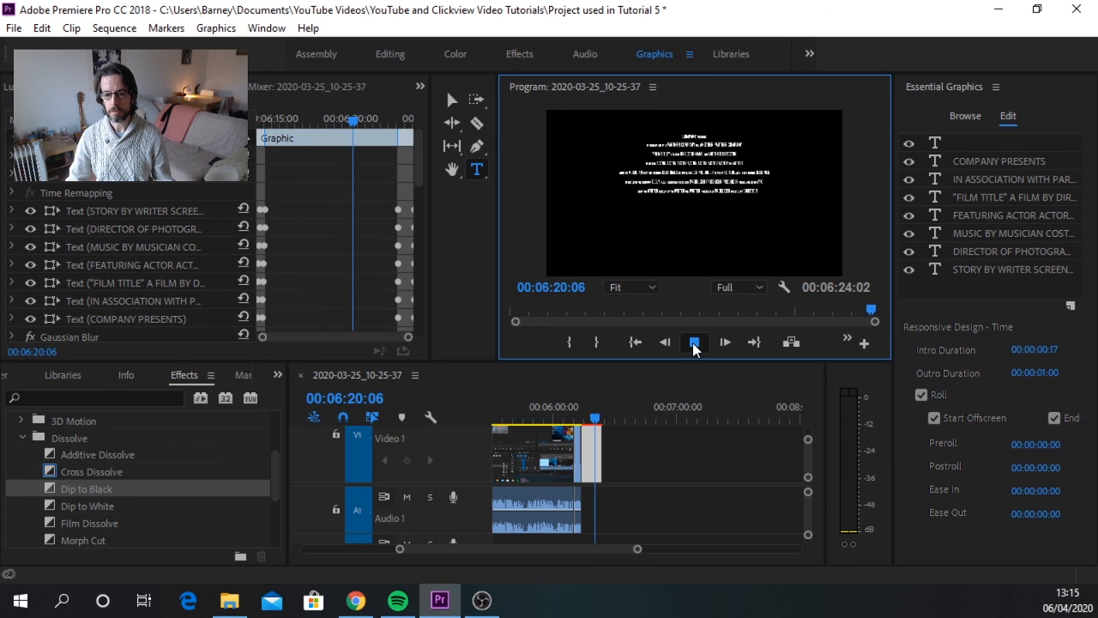
{"action": "left_click", "coordinate": [694, 343]}
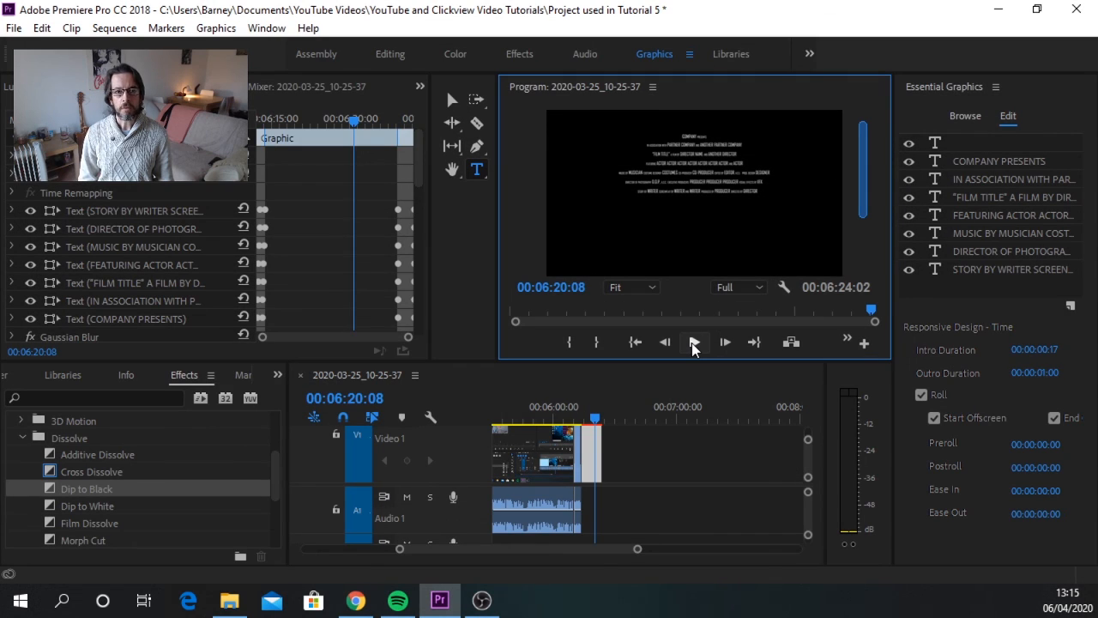